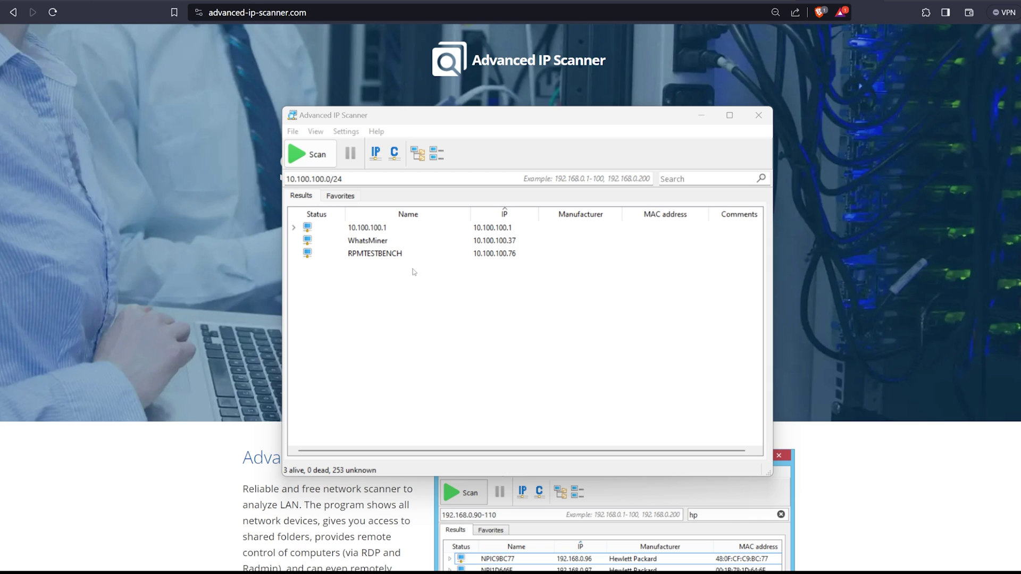
{"action": "left_click", "coordinate": [426, 240]}
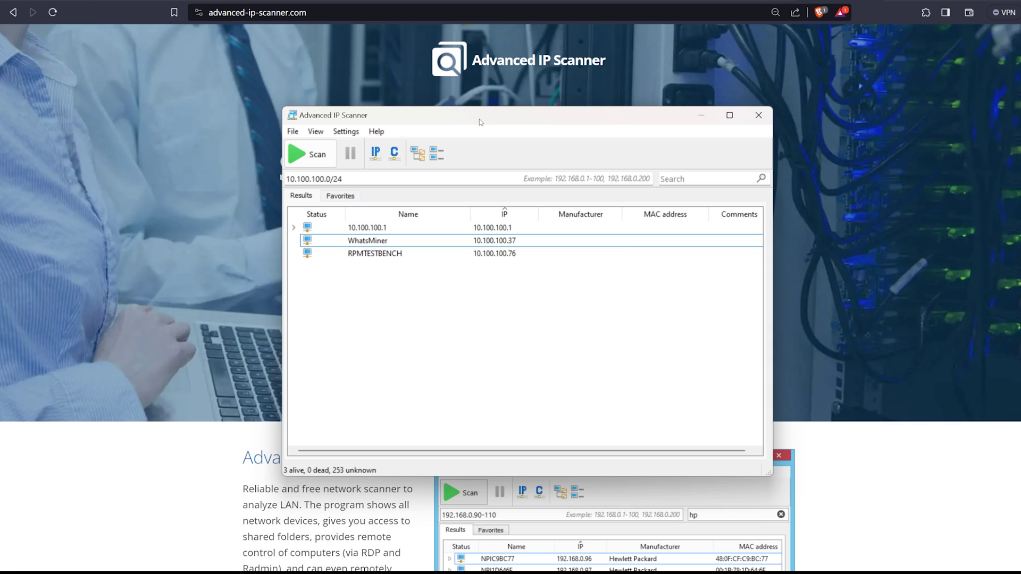
{"action": "left_click", "coordinate": [294, 91]}
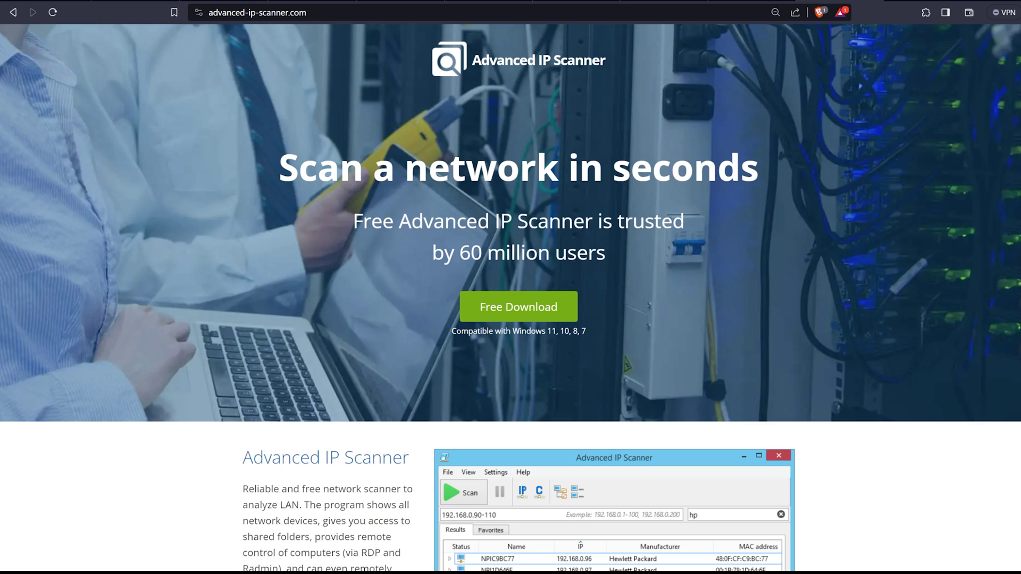
{"action": "key", "text": "alt+Tab"}
{"action": "left_click", "coordinate": [484, 240]}
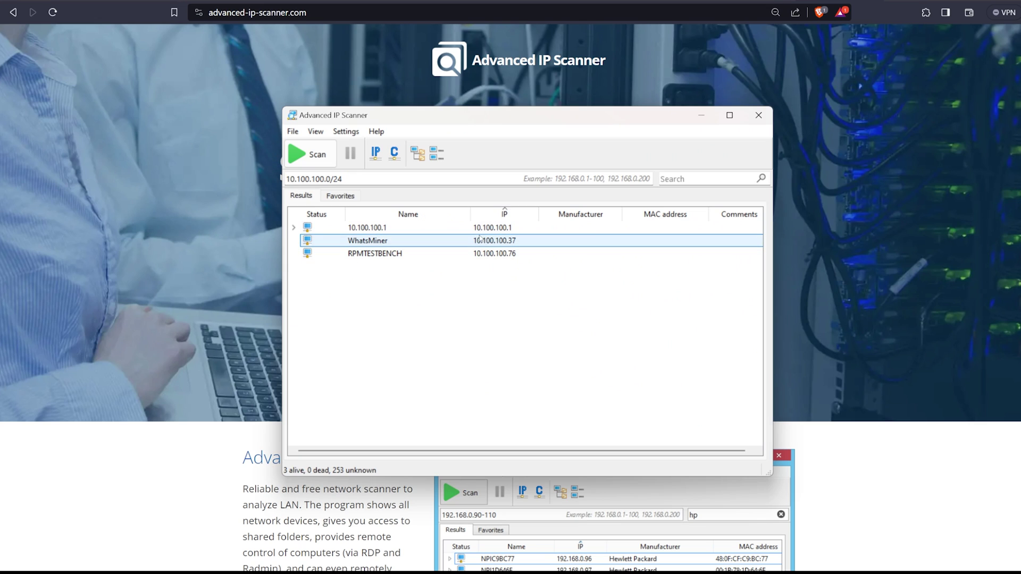
{"action": "left_click", "coordinate": [375, 178]}
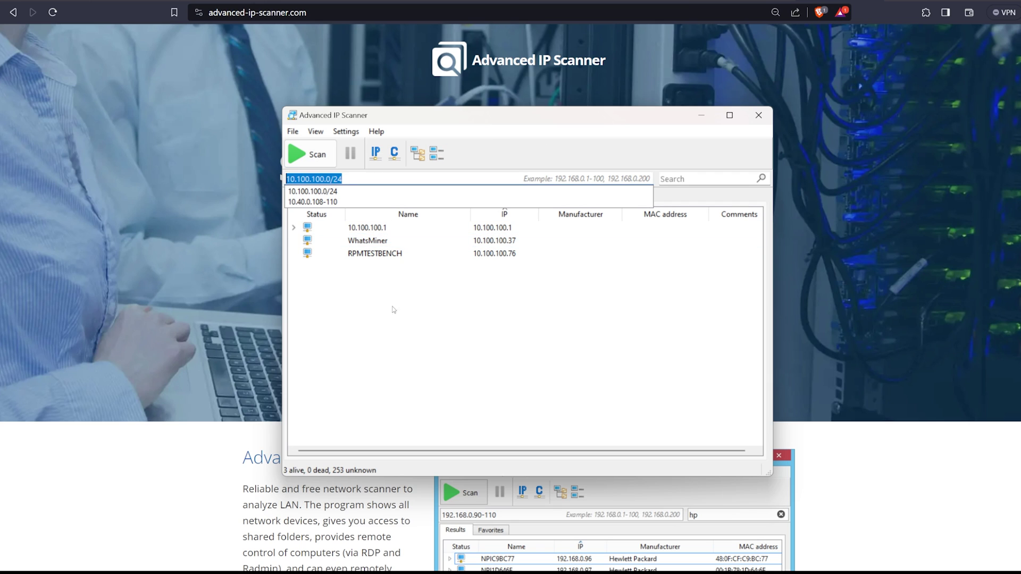
{"action": "left_click", "coordinate": [389, 333]}
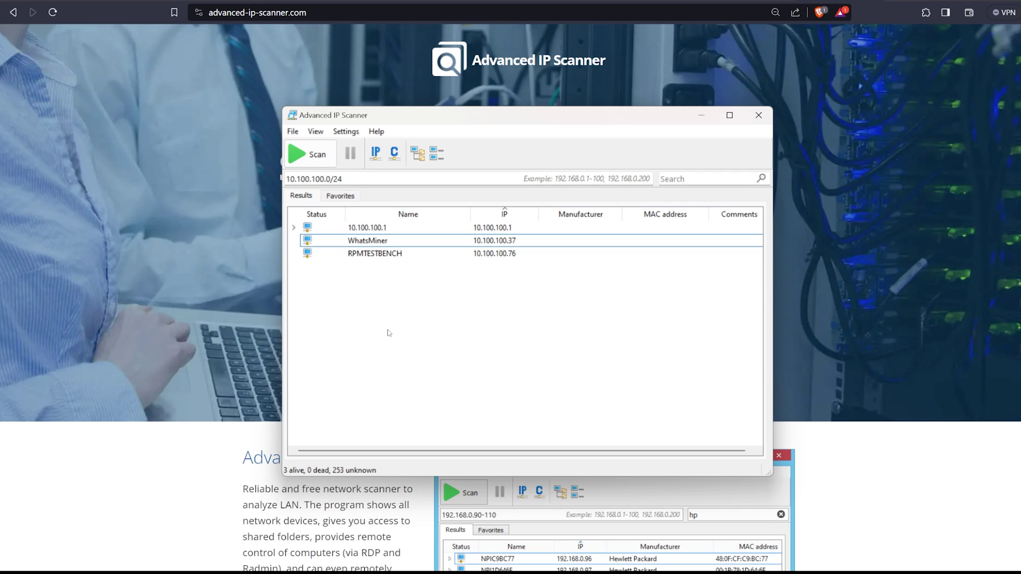
Step: Open the WhatsMiner login page at 10.100.100.37, enter the admin password and log in
{"action": "double_click", "coordinate": [494, 247]}
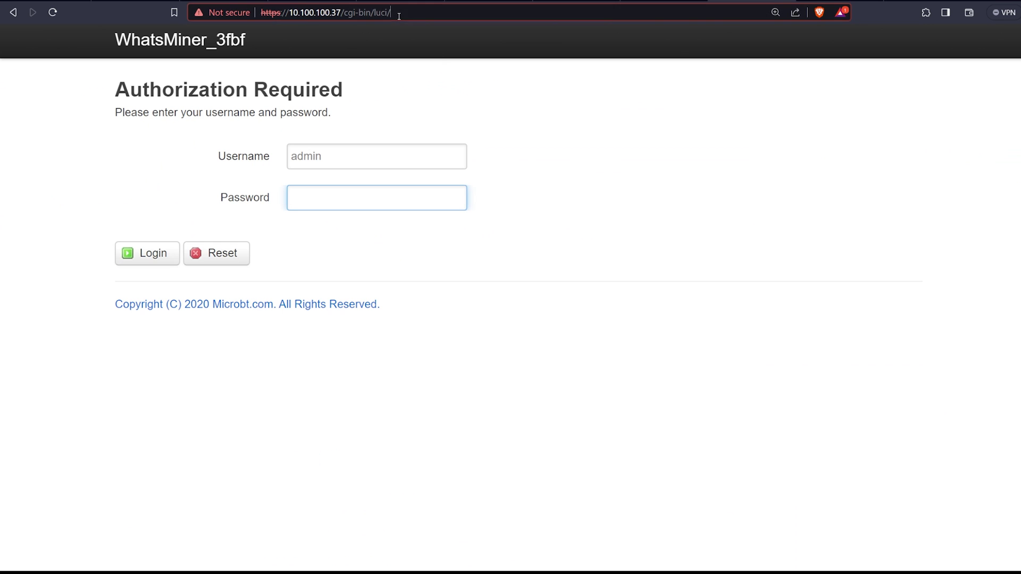
{"action": "left_click", "coordinate": [399, 13]}
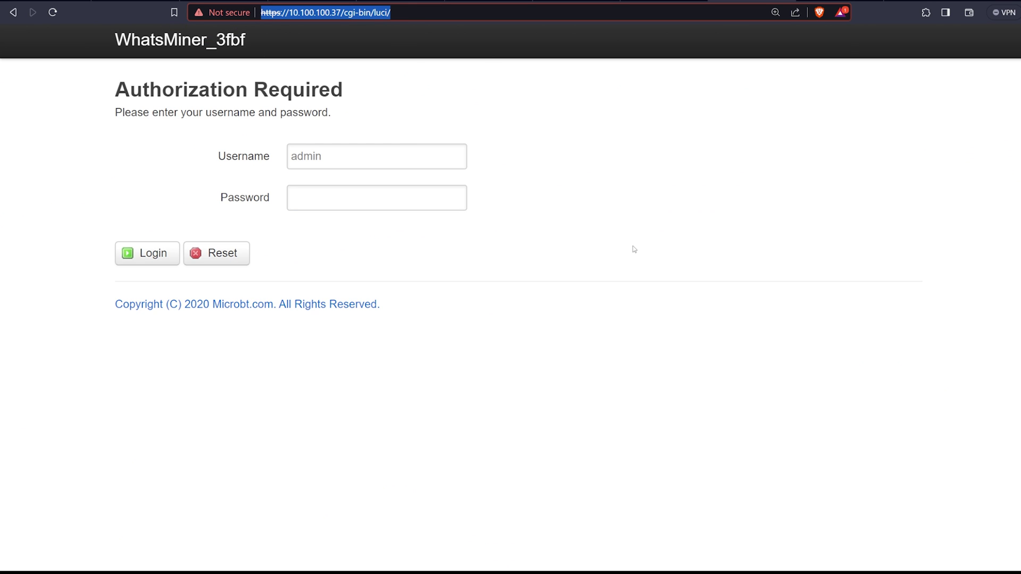
{"action": "left_click", "coordinate": [445, 207]}
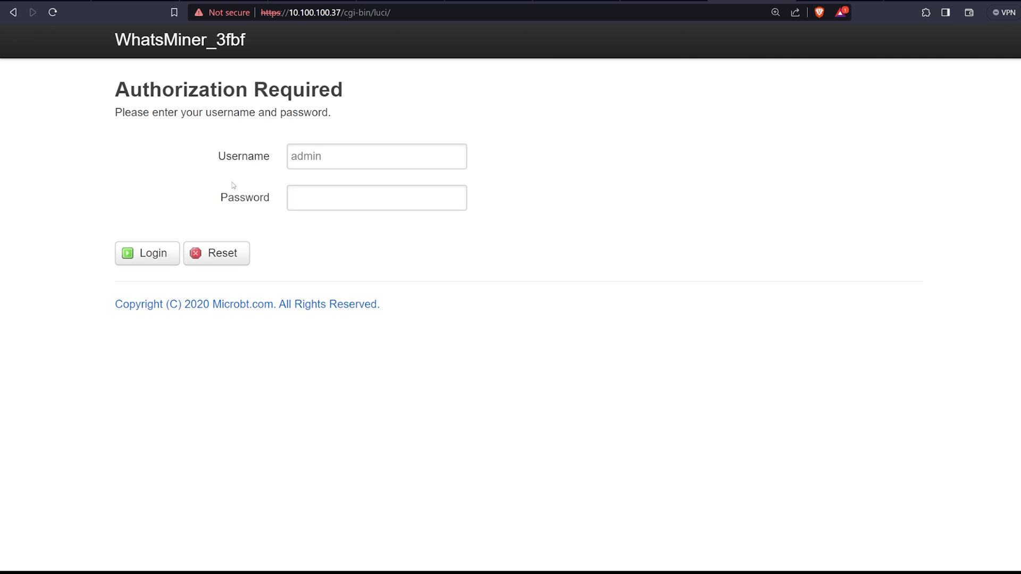
{"action": "left_click", "coordinate": [233, 157]}
{"action": "left_click", "coordinate": [333, 187]}
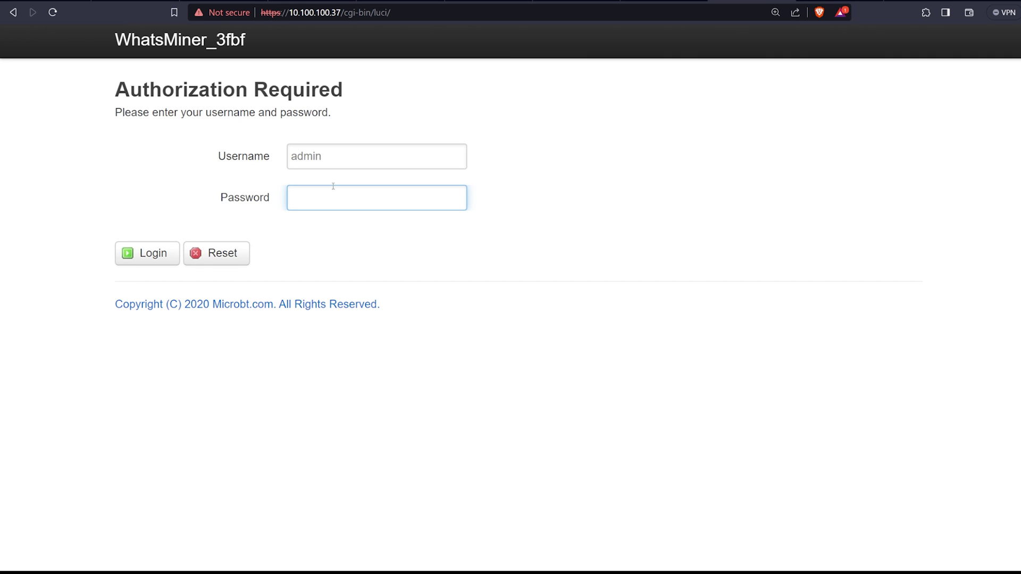
{"action": "type", "text": "admin"}
{"action": "double_click", "coordinate": [330, 156]}
{"action": "left_click", "coordinate": [334, 202]}
{"action": "left_click", "coordinate": [134, 261]}
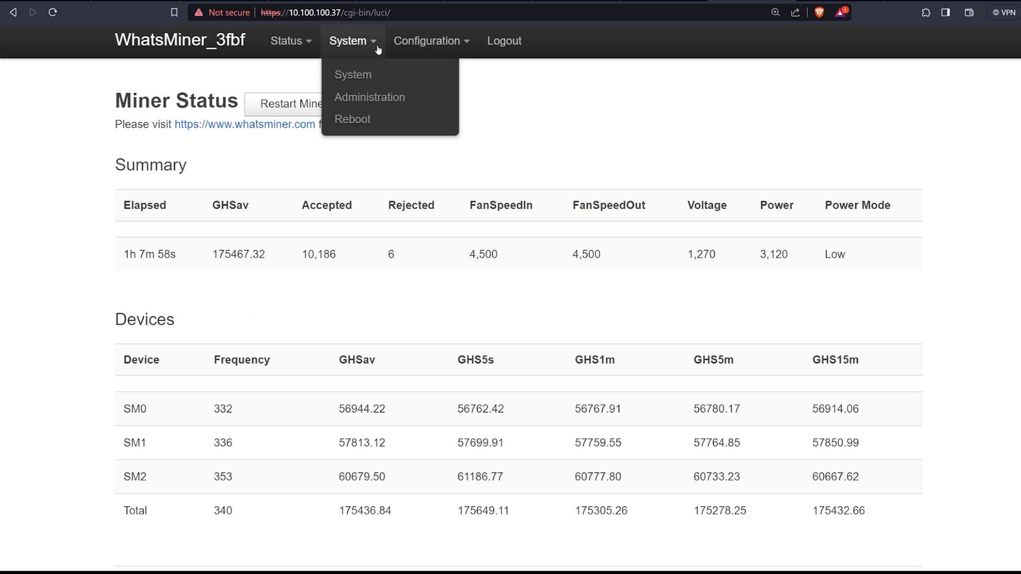
Step: Check the Miner Configuration pool URLs and worker names, then return to the ViaBTC dashboard
{"action": "mouse_move", "coordinate": [411, 42]}
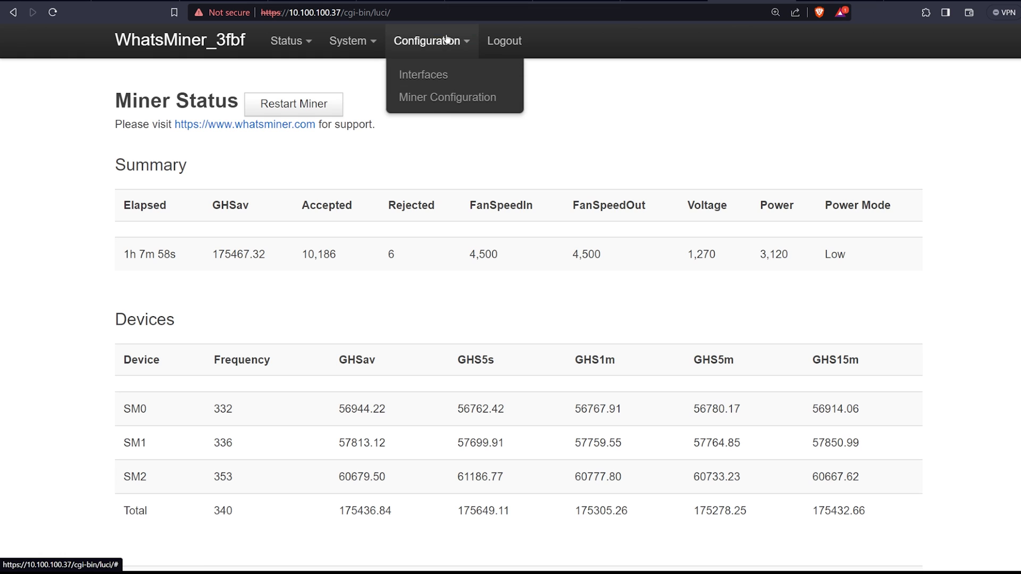
{"action": "left_click", "coordinate": [440, 98]}
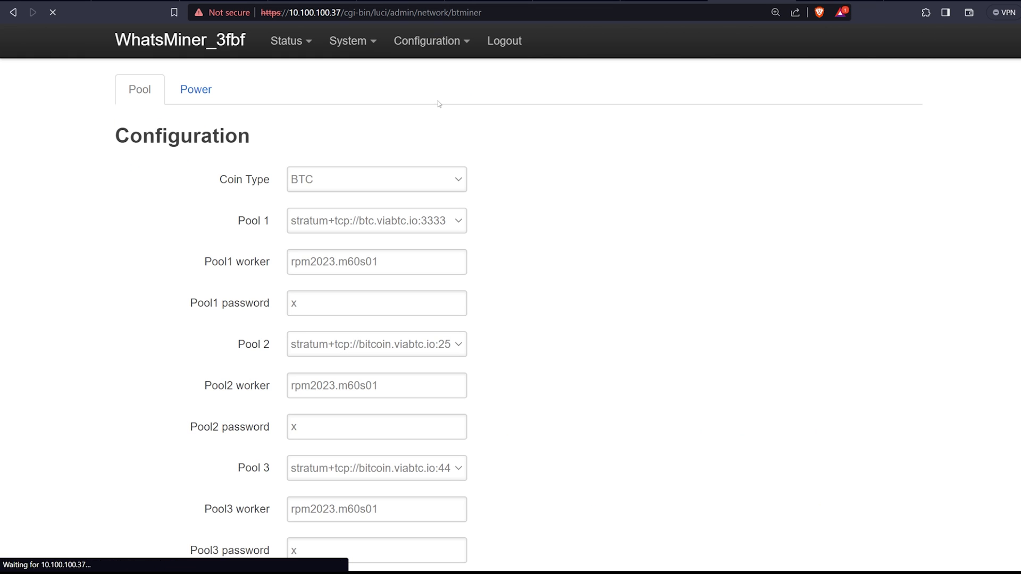
{"action": "scroll", "coordinate": [634, 240], "scroll_direction": "down", "scroll_amount": 1}
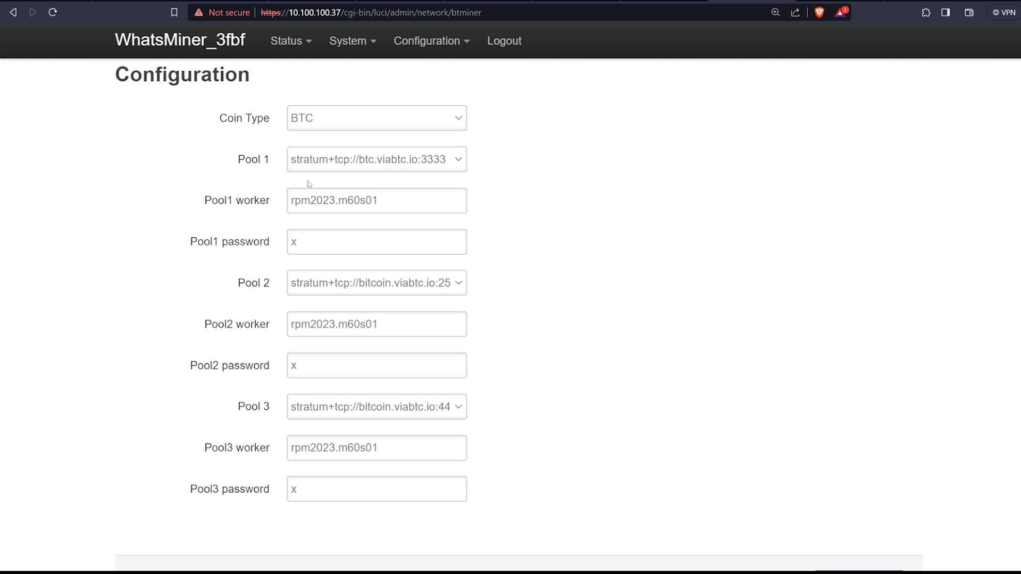
{"action": "left_click_drag", "start_coordinate": [338, 204], "coordinate": [287, 202]}
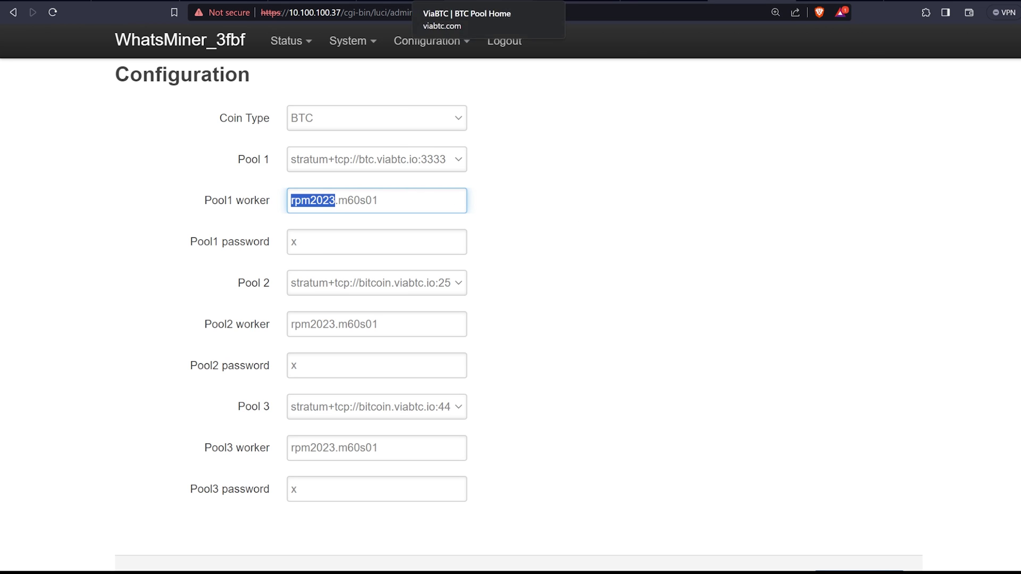
{"action": "left_click", "coordinate": [489, 2]}
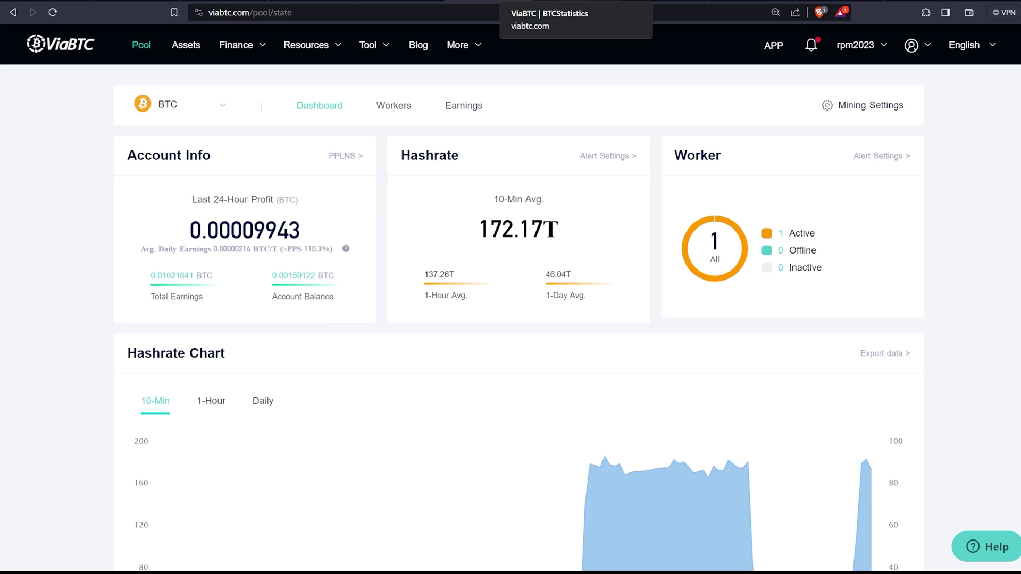
{"action": "left_click", "coordinate": [214, 105]}
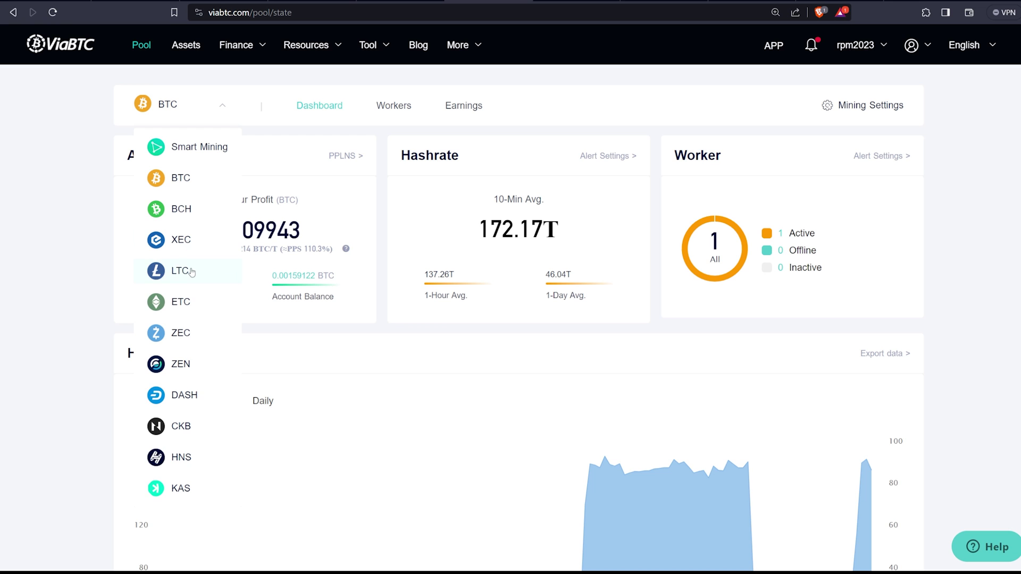
{"action": "mouse_move", "coordinate": [184, 108]}
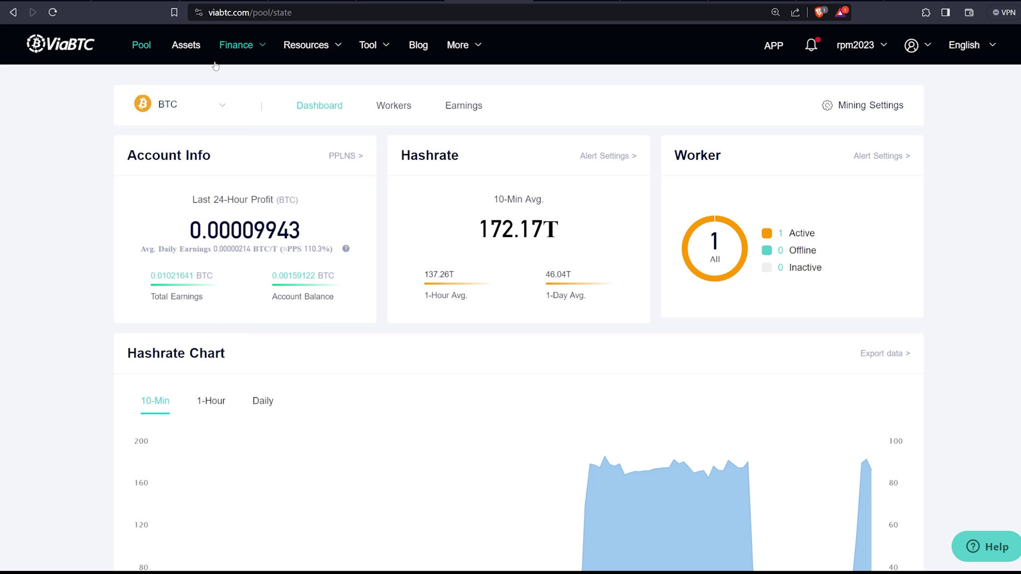
{"action": "left_click", "coordinate": [744, 1]}
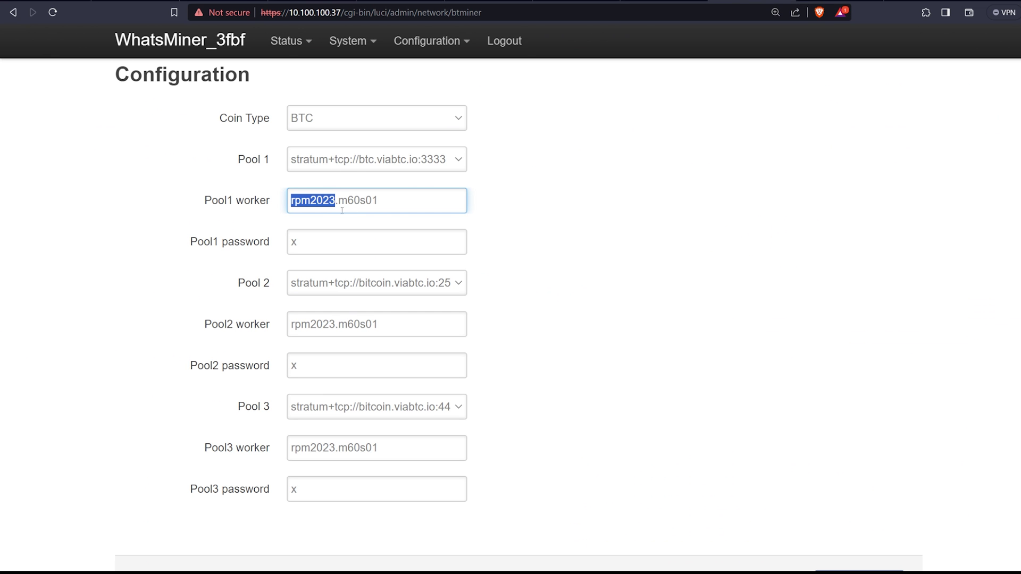
{"action": "left_click", "coordinate": [538, 339]}
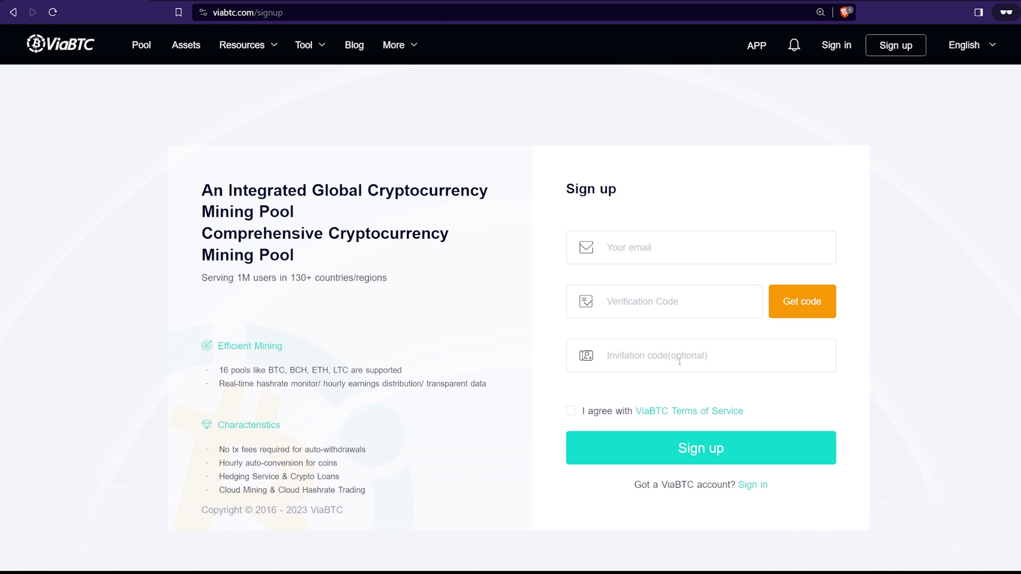
{"action": "key", "text": "ctrl+plus"}
{"action": "key", "text": "ctrl+plus"}
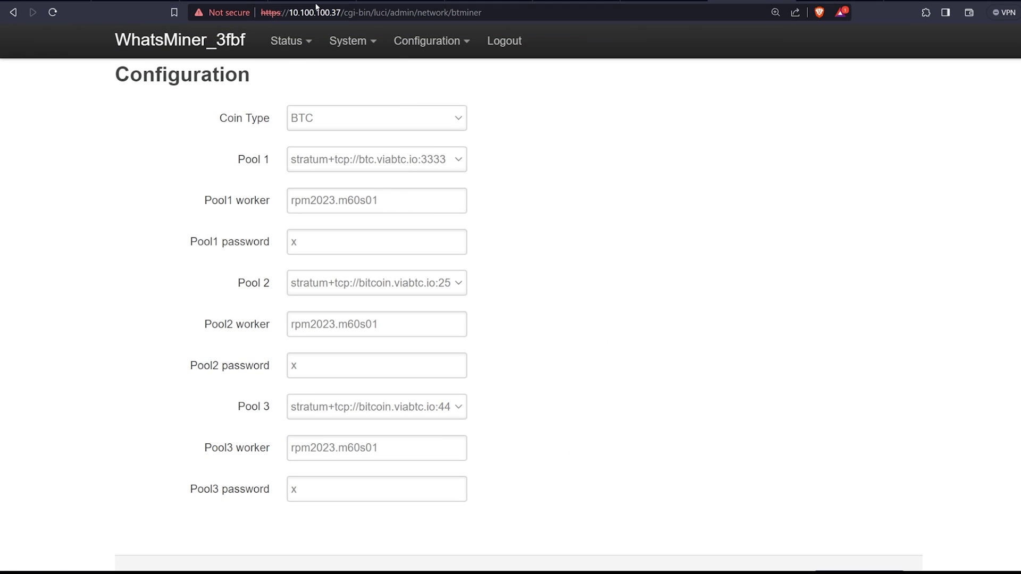
{"action": "left_click", "coordinate": [488, 1]}
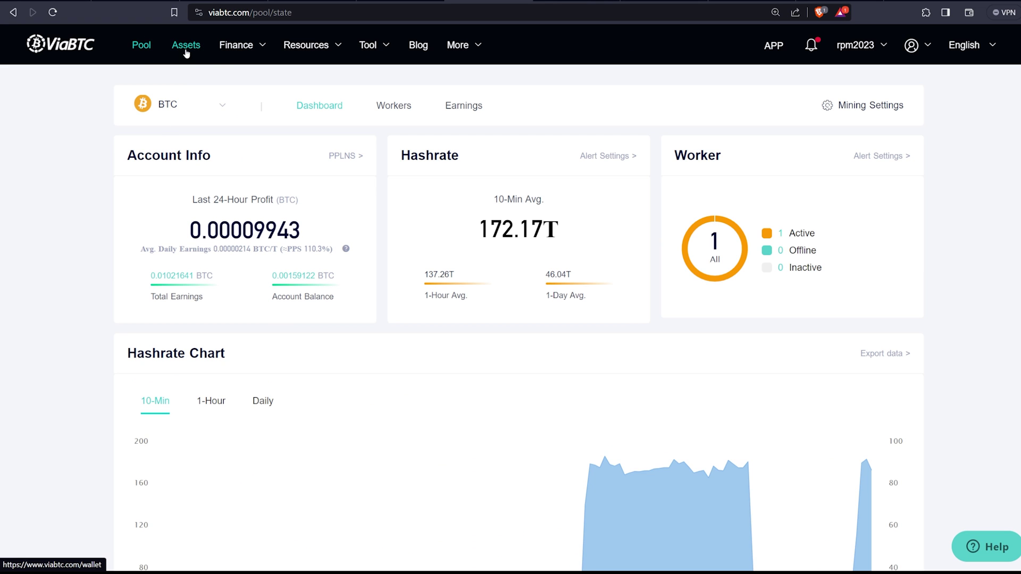
Step: Move from the assets overview to the BTC Smart Mining dashboard showing 176.98T hashrate
{"action": "mouse_move", "coordinate": [386, 55]}
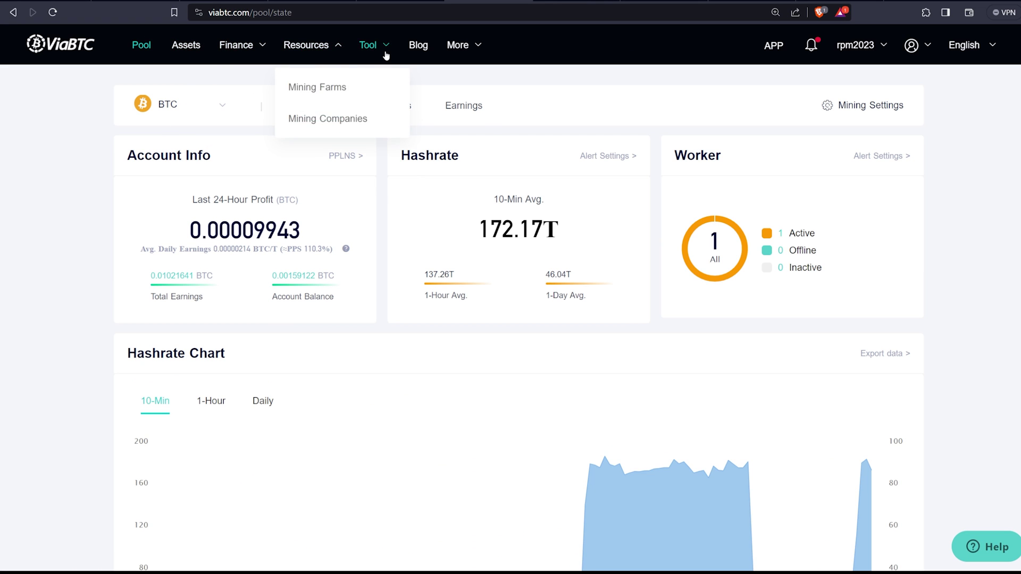
{"action": "mouse_move", "coordinate": [475, 51]}
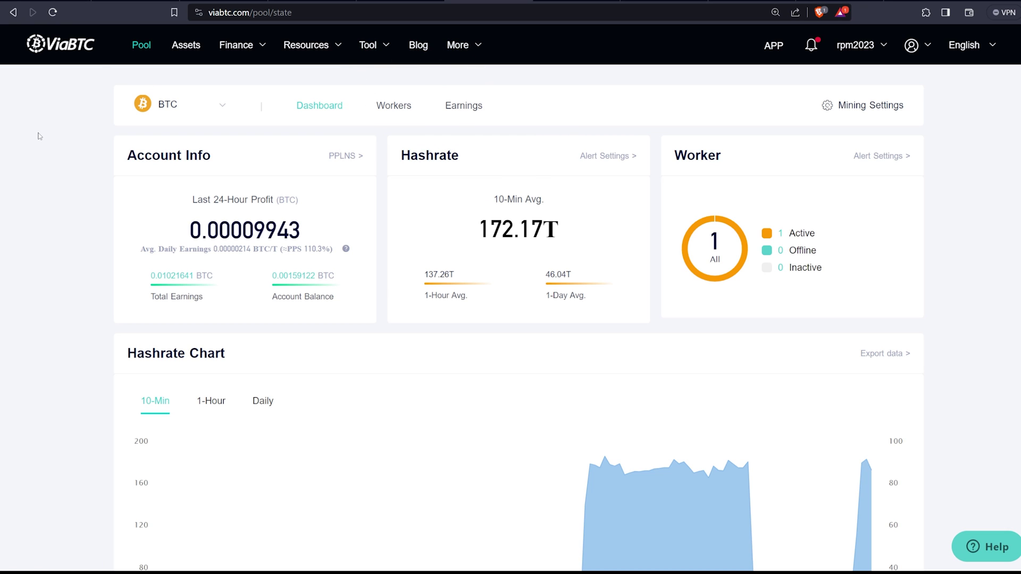
{"action": "scroll", "coordinate": [246, 114], "scroll_direction": "down", "scroll_amount": 10}
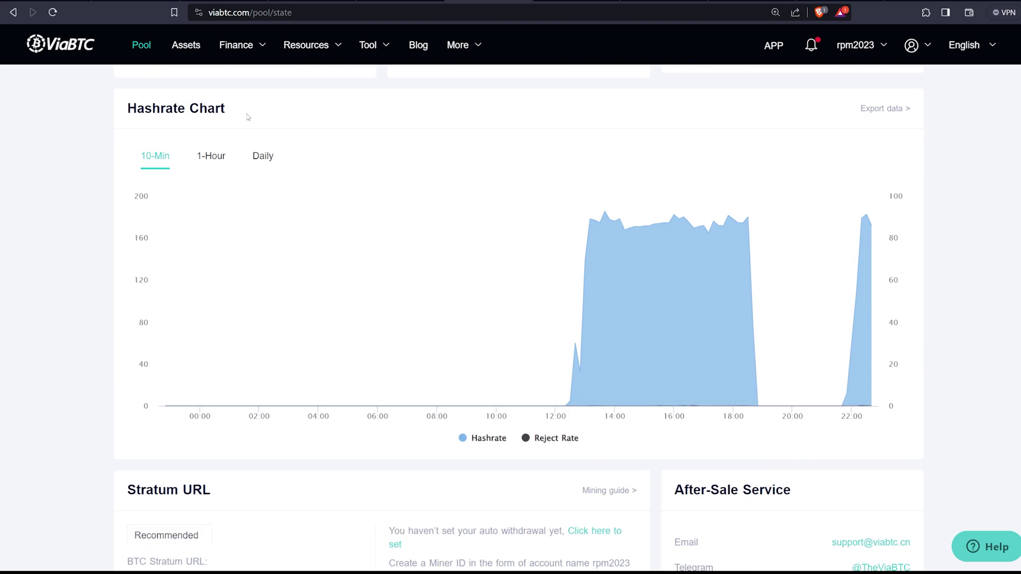
{"action": "scroll", "coordinate": [264, 113], "scroll_direction": "up", "scroll_amount": 10}
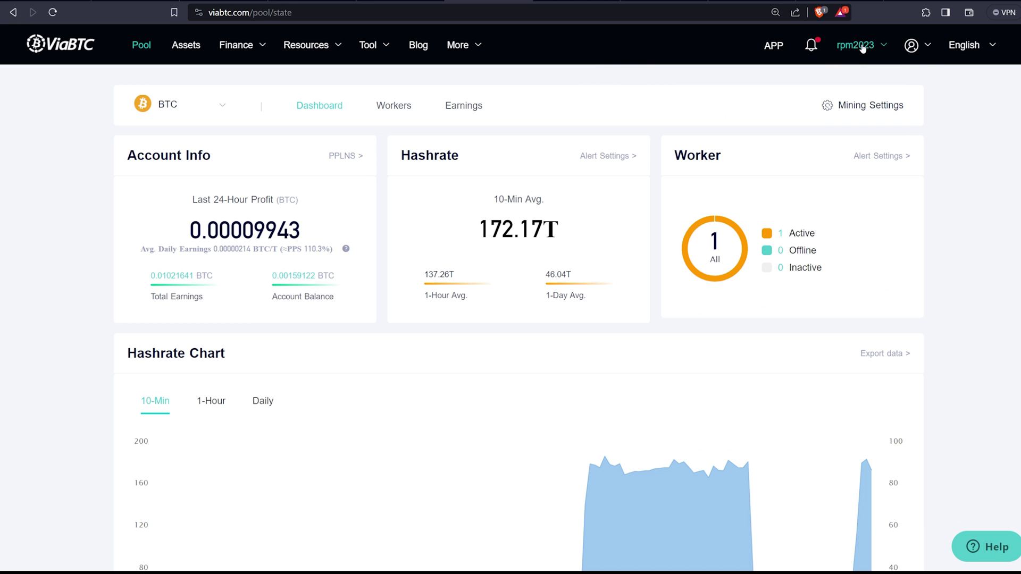
{"action": "mouse_move", "coordinate": [861, 51]}
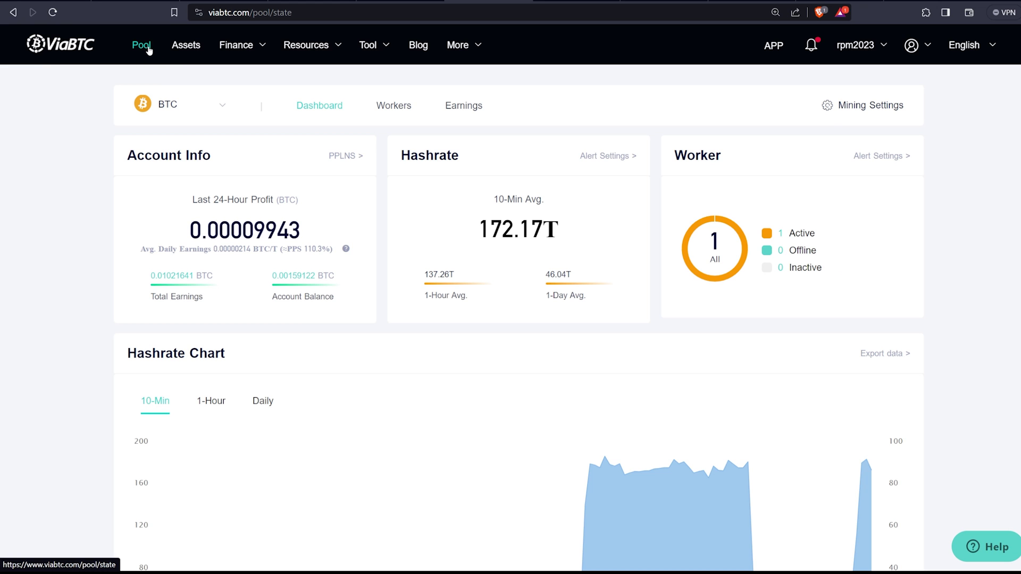
{"action": "left_click", "coordinate": [169, 47]}
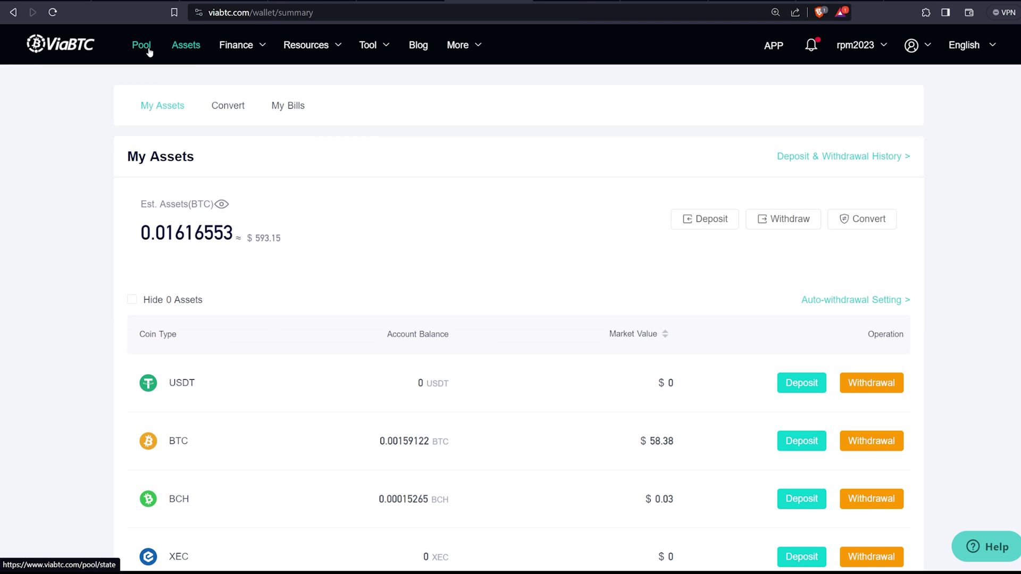
{"action": "left_click", "coordinate": [149, 50]}
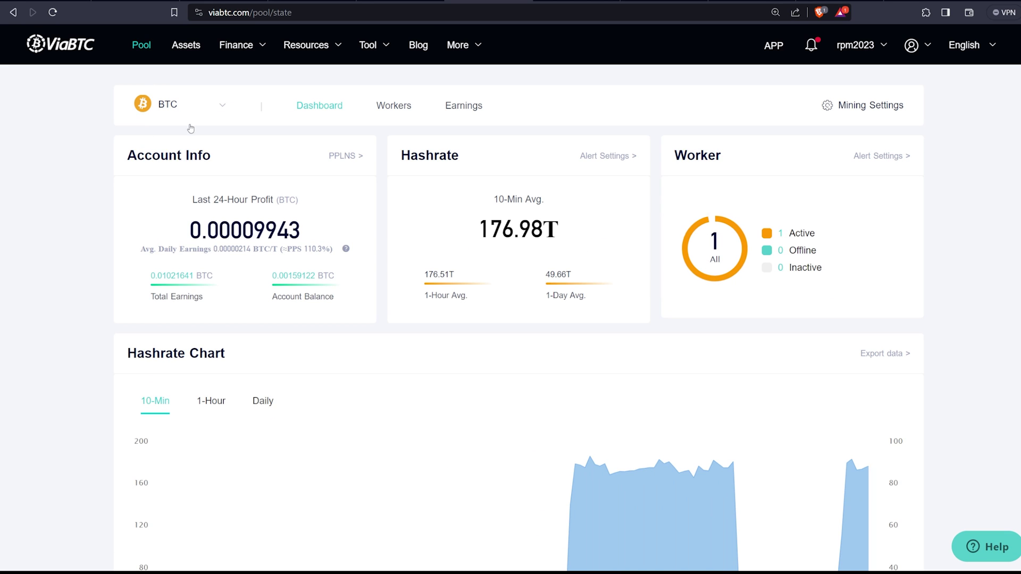
{"action": "mouse_move", "coordinate": [189, 119]}
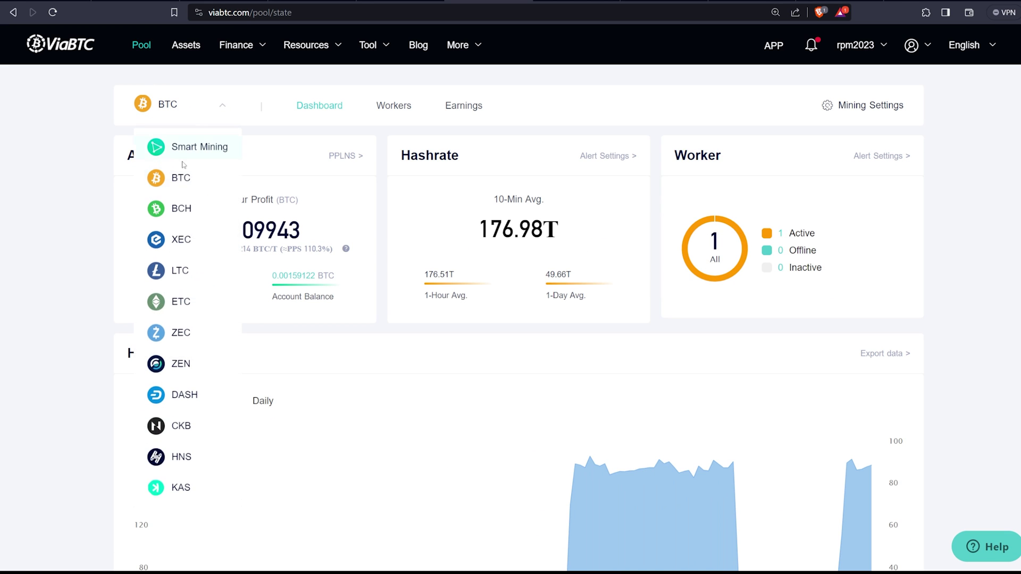
{"action": "left_click", "coordinate": [196, 149]}
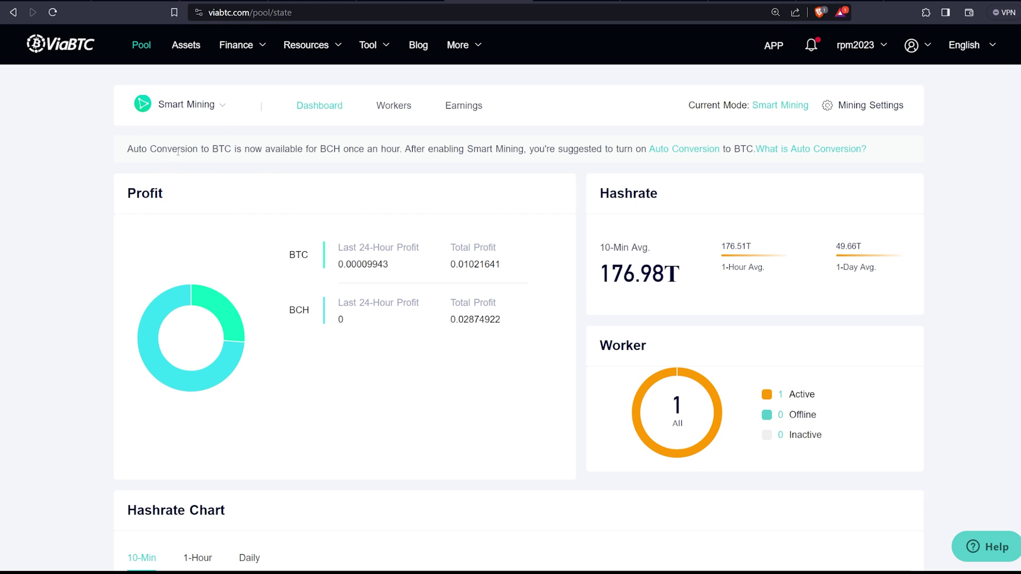
{"action": "left_click_drag", "start_coordinate": [314, 149], "coordinate": [127, 150]}
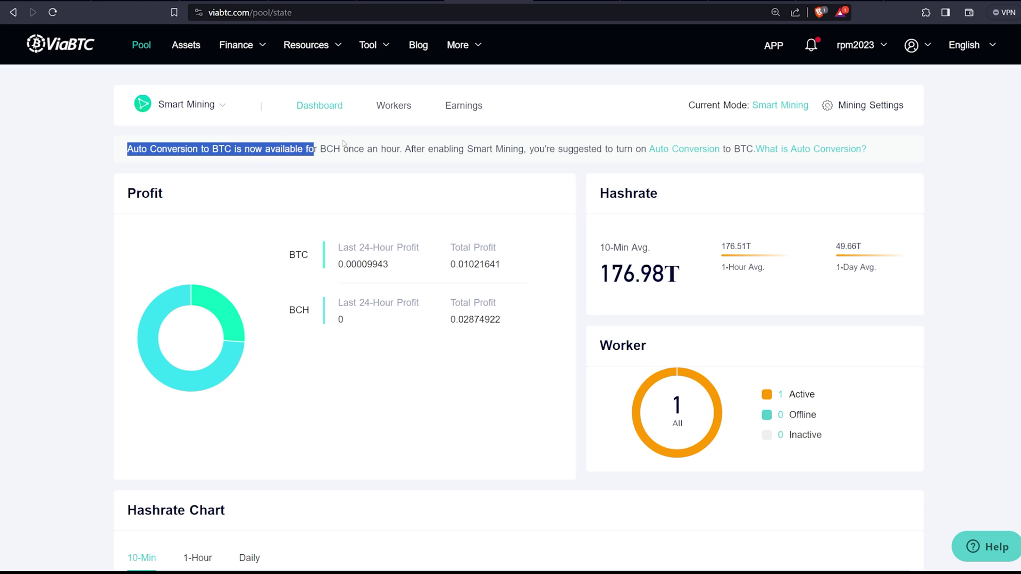
{"action": "left_click_drag", "start_coordinate": [313, 150], "coordinate": [431, 152]}
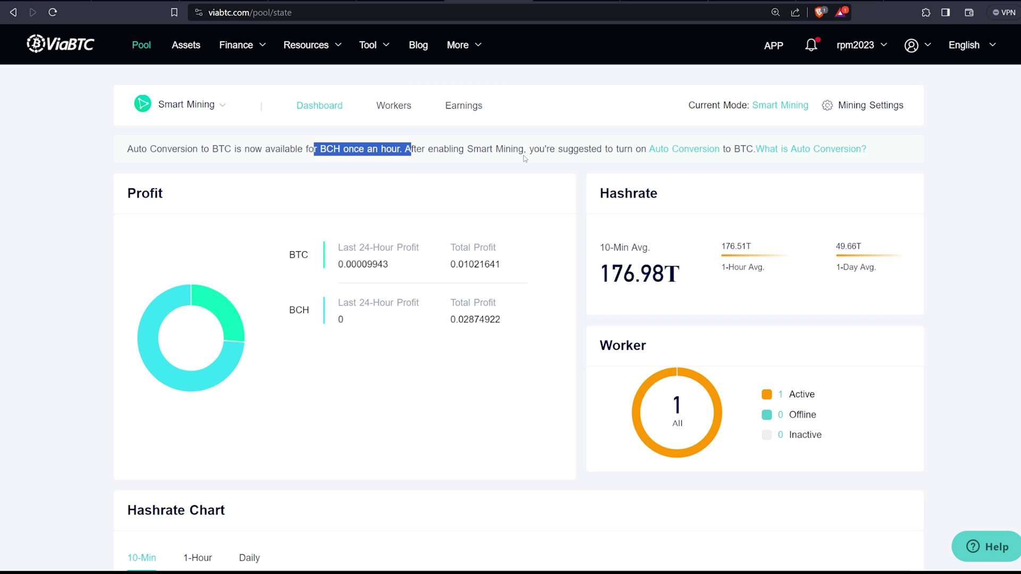
{"action": "left_click", "coordinate": [317, 158]}
{"action": "left_click_drag", "start_coordinate": [255, 150], "coordinate": [186, 149]}
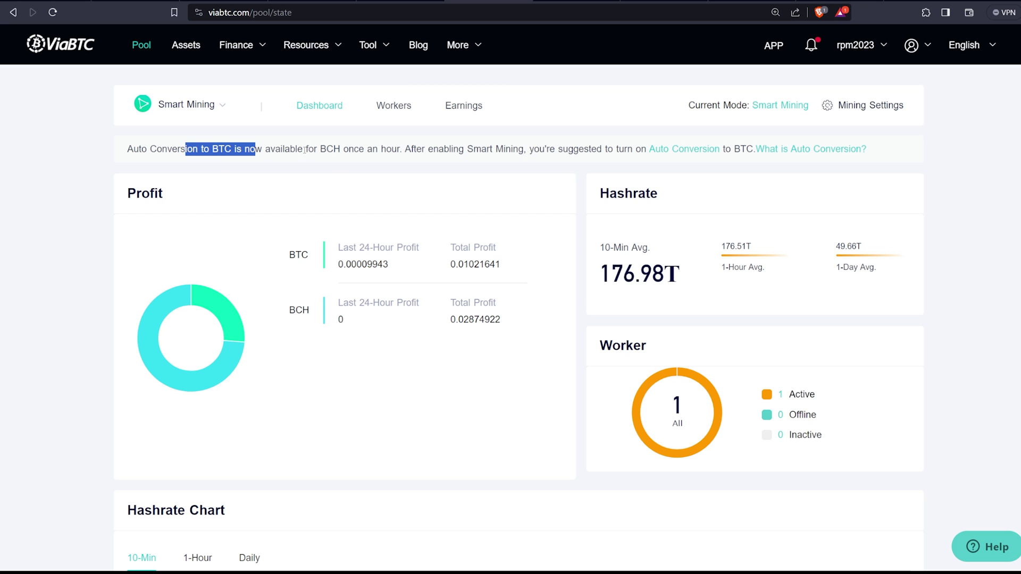
{"action": "left_click", "coordinate": [304, 151]}
{"action": "mouse_move", "coordinate": [146, 319]}
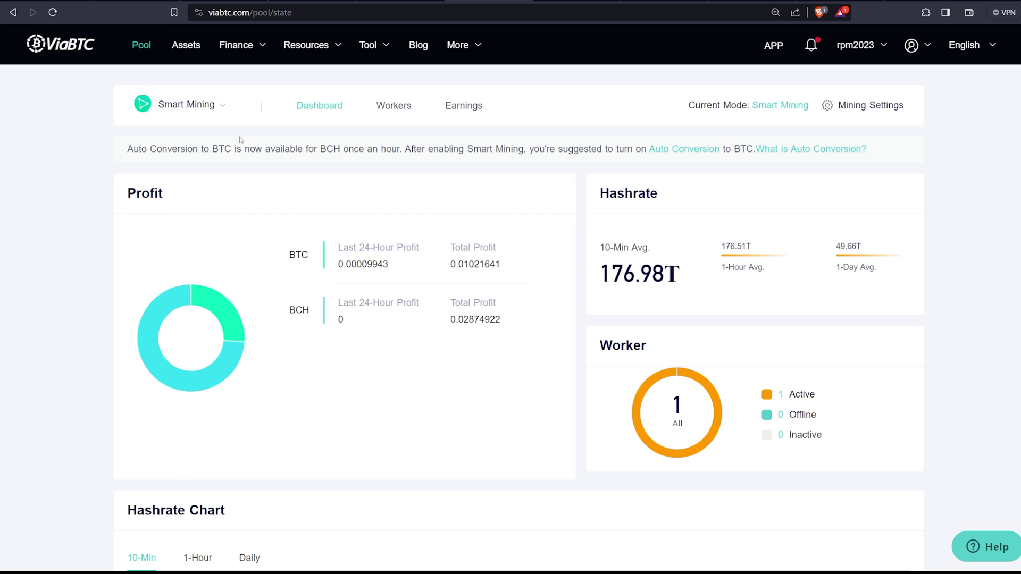
{"action": "left_click", "coordinate": [207, 113]}
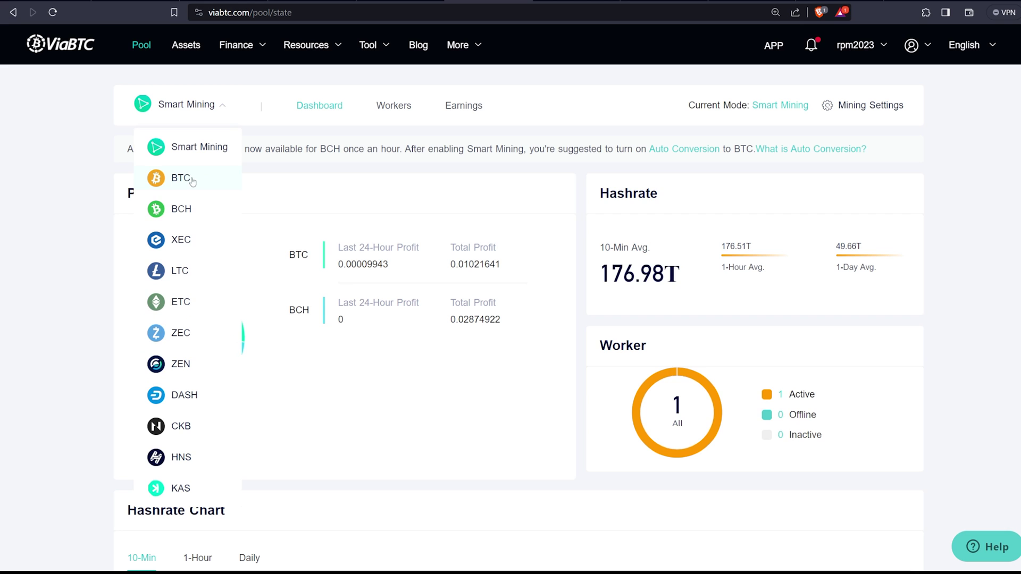
{"action": "left_click", "coordinate": [193, 182]}
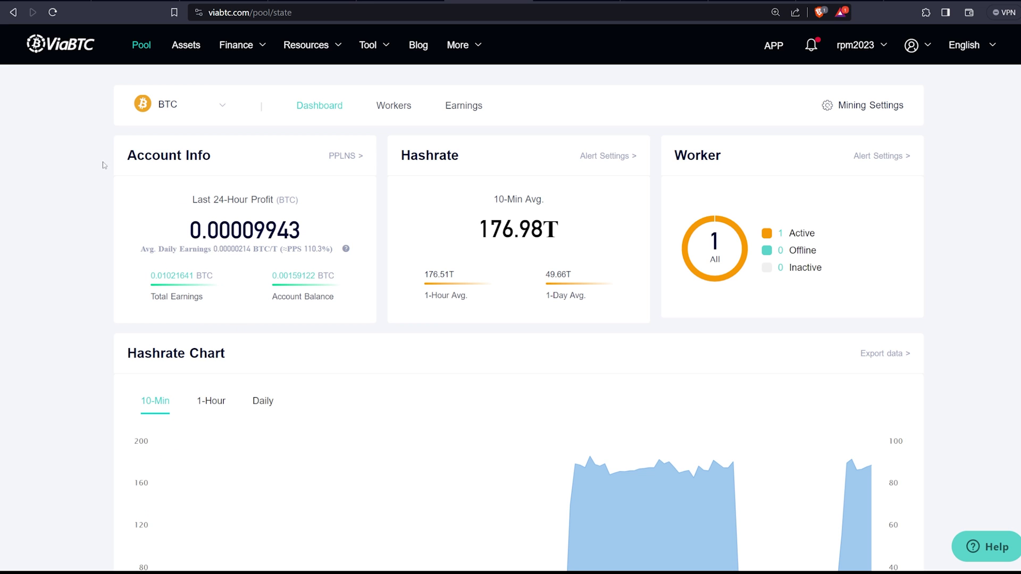
{"action": "scroll", "coordinate": [168, 181], "scroll_direction": "down", "scroll_amount": 3}
Step: Copy the BTC stratum URL stratum+tcp://btc.viabtc.io:3333 and return to the miner's configuration page
{"action": "scroll", "coordinate": [169, 183], "scroll_direction": "down", "scroll_amount": 5}
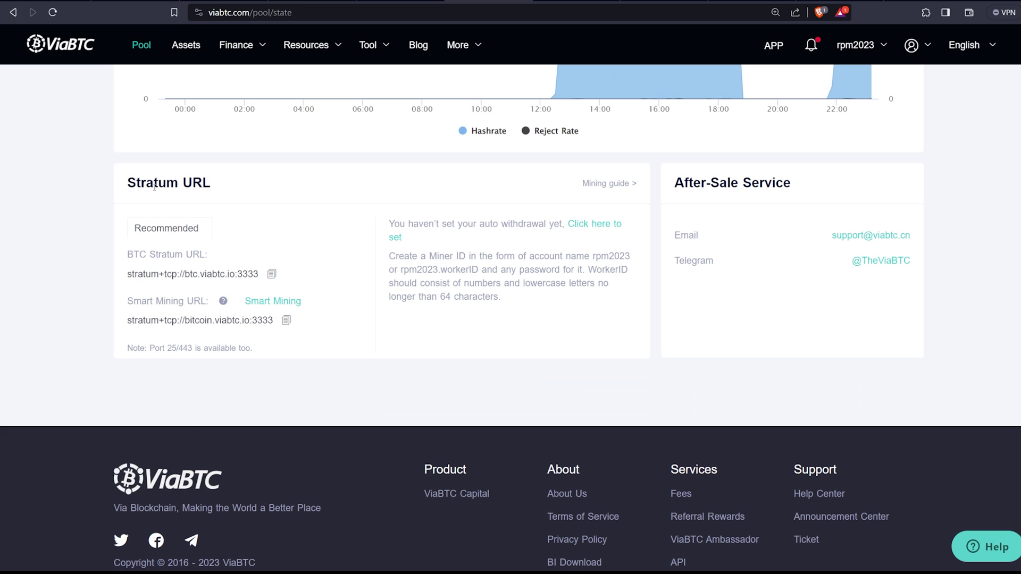
{"action": "left_click_drag", "start_coordinate": [128, 182], "coordinate": [240, 184]}
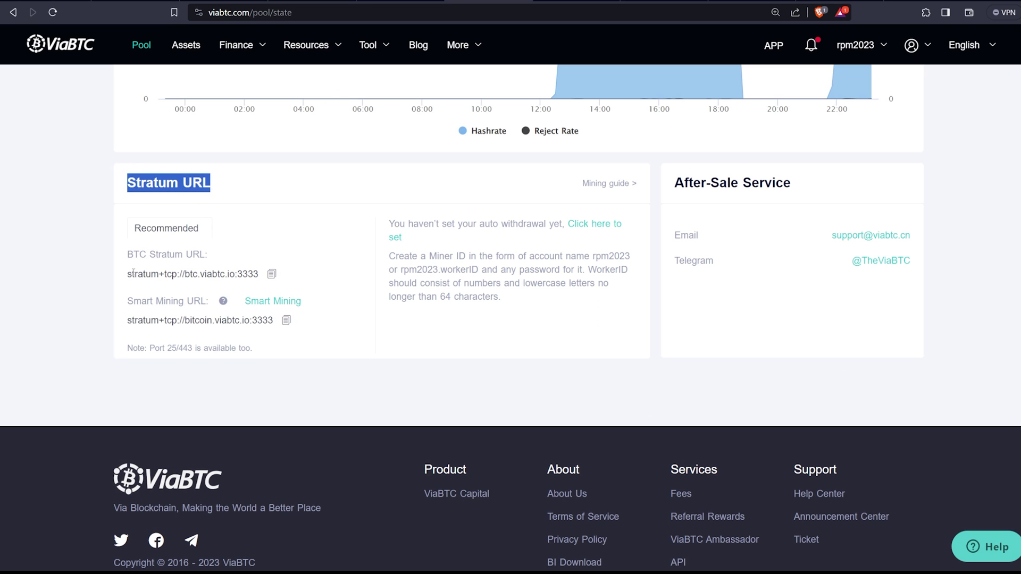
{"action": "left_click_drag", "start_coordinate": [122, 270], "coordinate": [266, 274]}
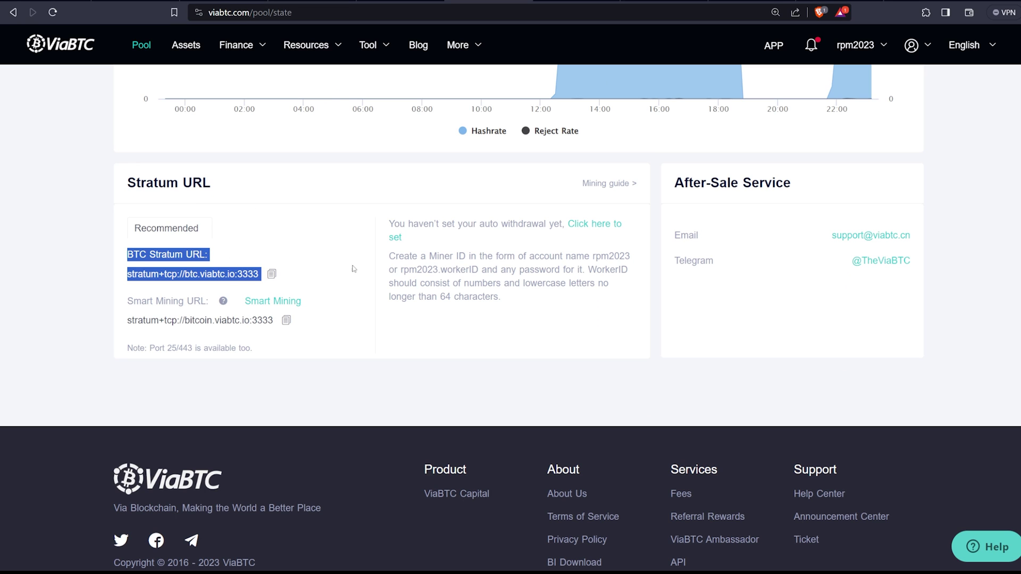
{"action": "left_click", "coordinate": [330, 284]}
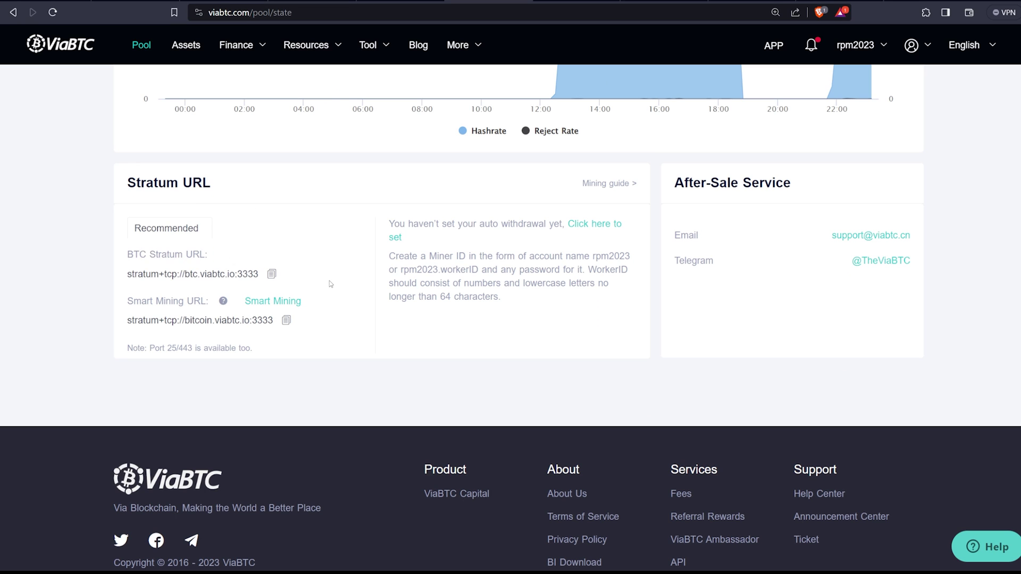
{"action": "left_click", "coordinate": [272, 277]}
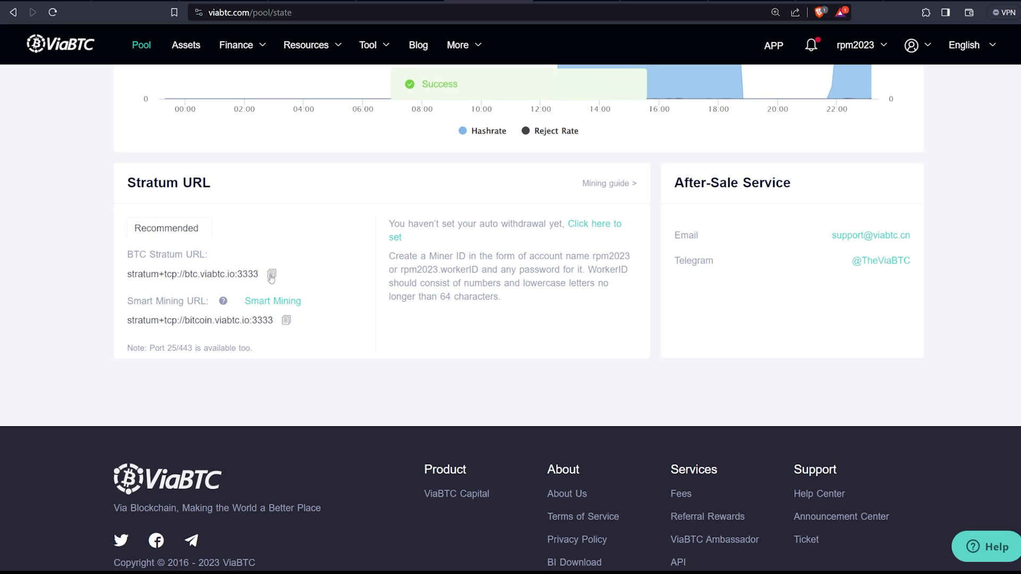
{"action": "left_click", "coordinate": [751, 3]}
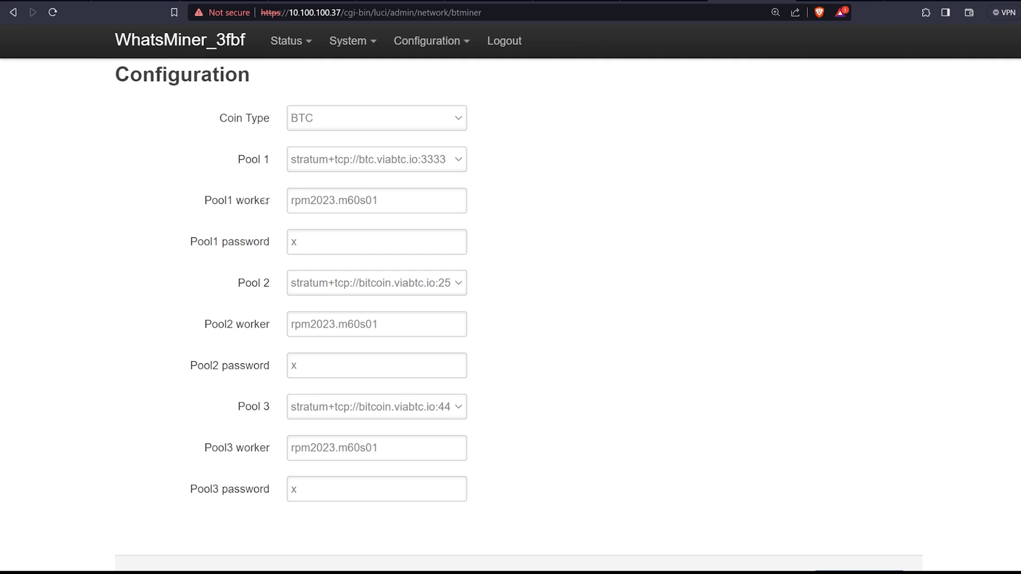
{"action": "left_click", "coordinate": [429, 166]}
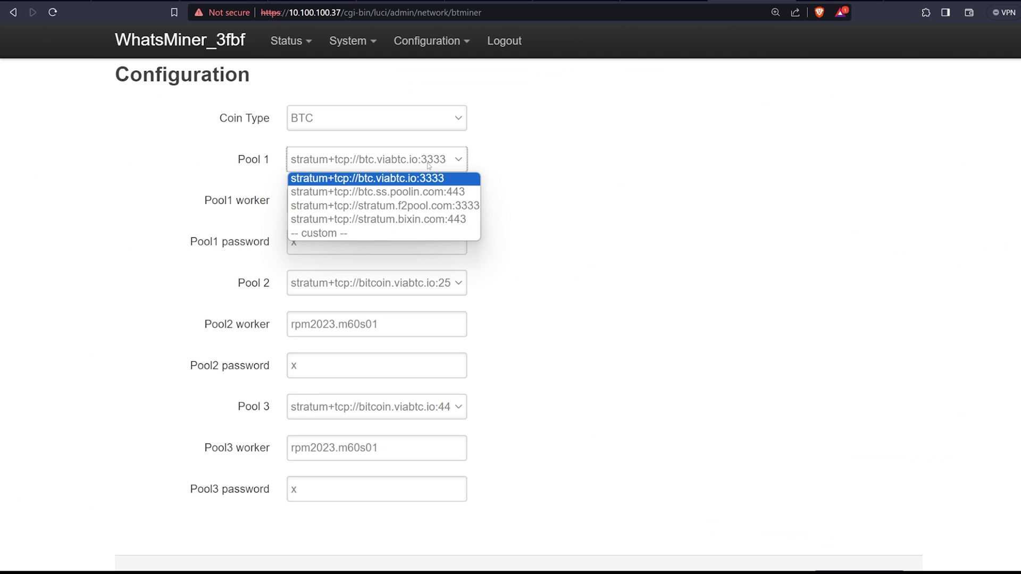
{"action": "left_click", "coordinate": [332, 234]}
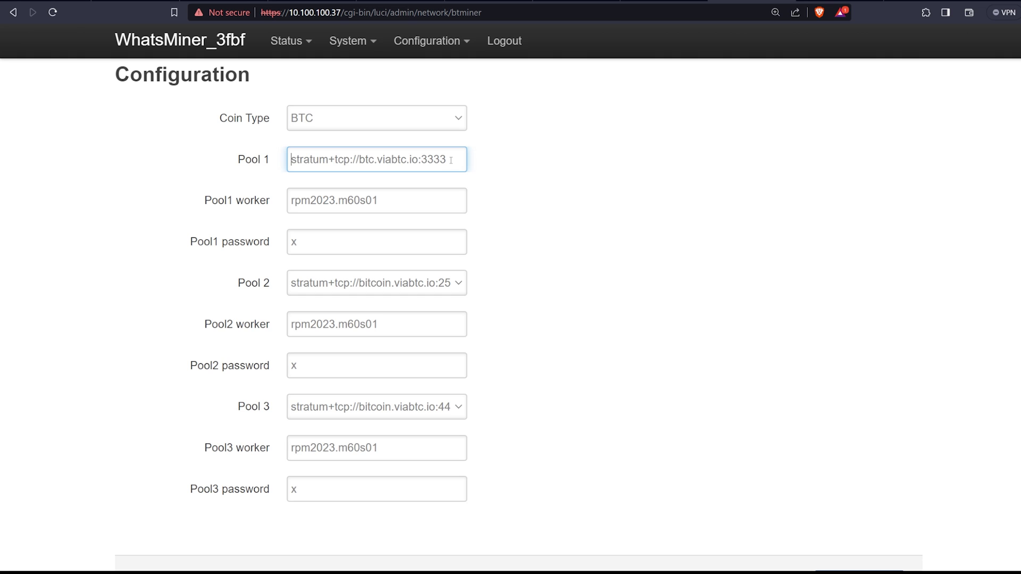
{"action": "left_click", "coordinate": [489, 214]}
{"action": "left_click", "coordinate": [415, 200]}
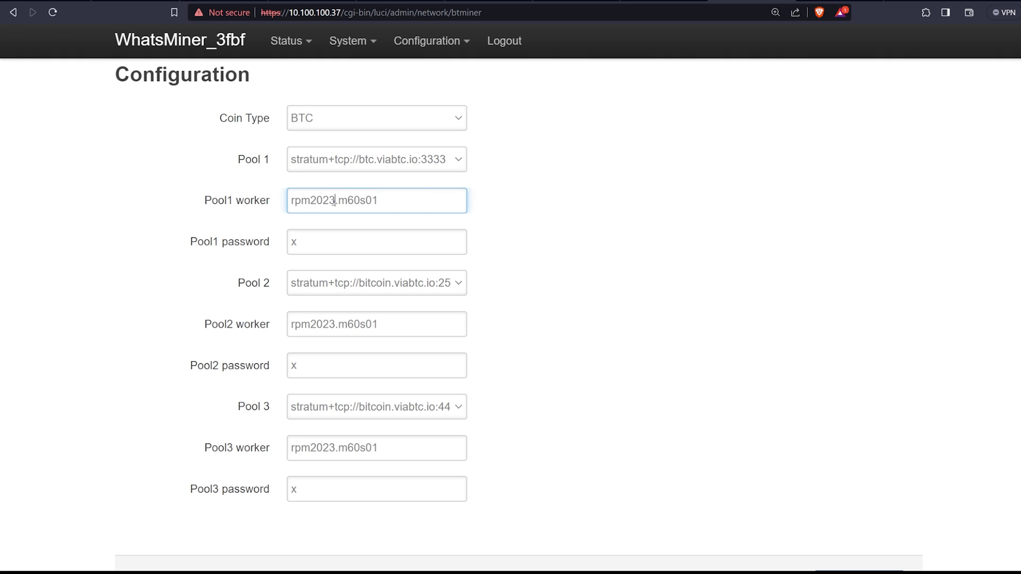
{"action": "mouse_move", "coordinate": [336, 201]}
{"action": "left_mouse_down"}
{"action": "mouse_move", "coordinate": [290, 201]}
{"action": "mouse_move", "coordinate": [335, 201]}
{"action": "left_mouse_up"}
{"action": "left_click", "coordinate": [335, 201]}
{"action": "key", "text": "shift+End"}
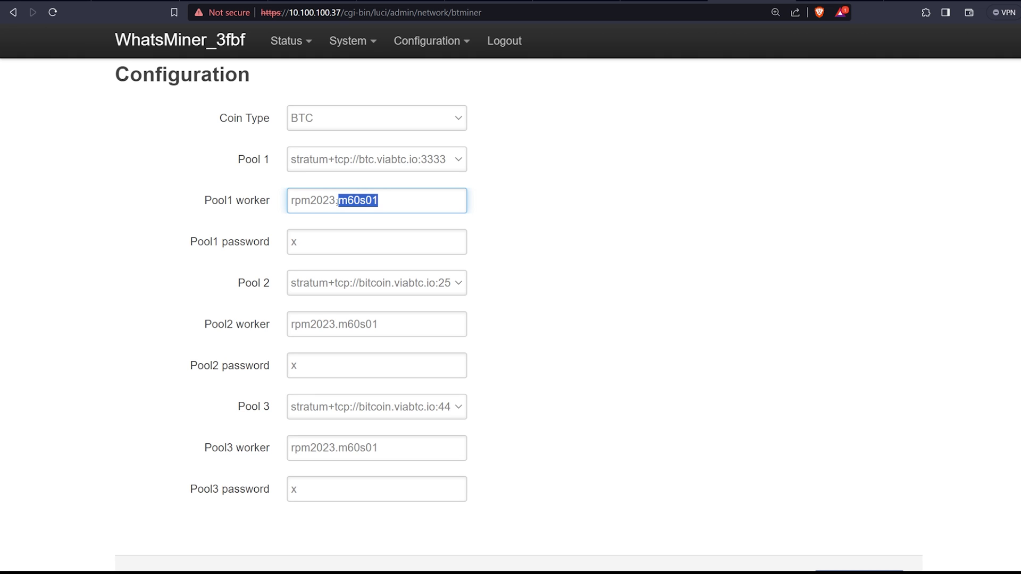
{"action": "left_click_drag", "start_coordinate": [336, 201], "coordinate": [288, 202]}
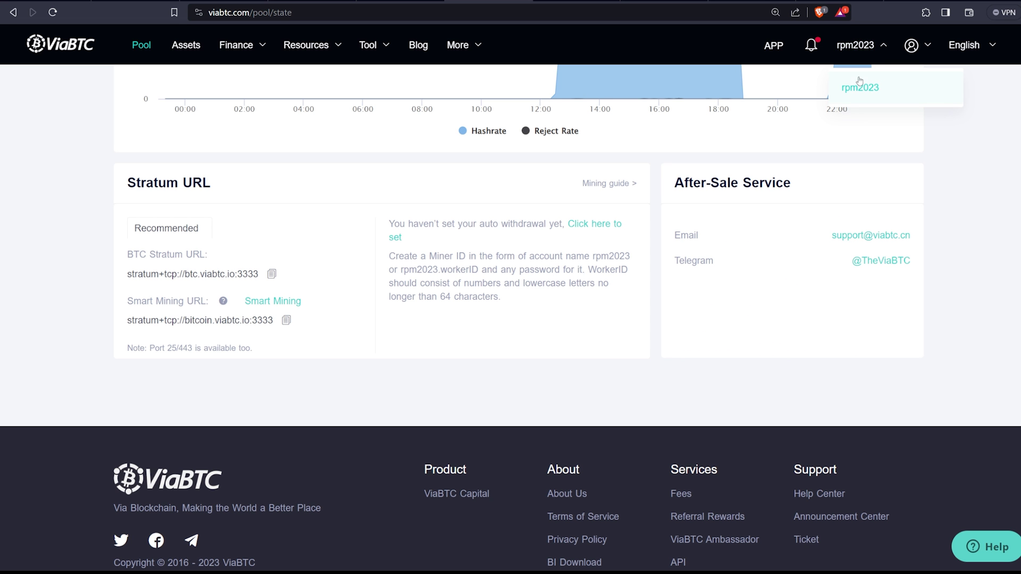
Step: Show the Worker List, confirming worker m60s01 is active at 179.91T average
{"action": "scroll", "coordinate": [858, 91], "scroll_direction": "up", "scroll_amount": 7}
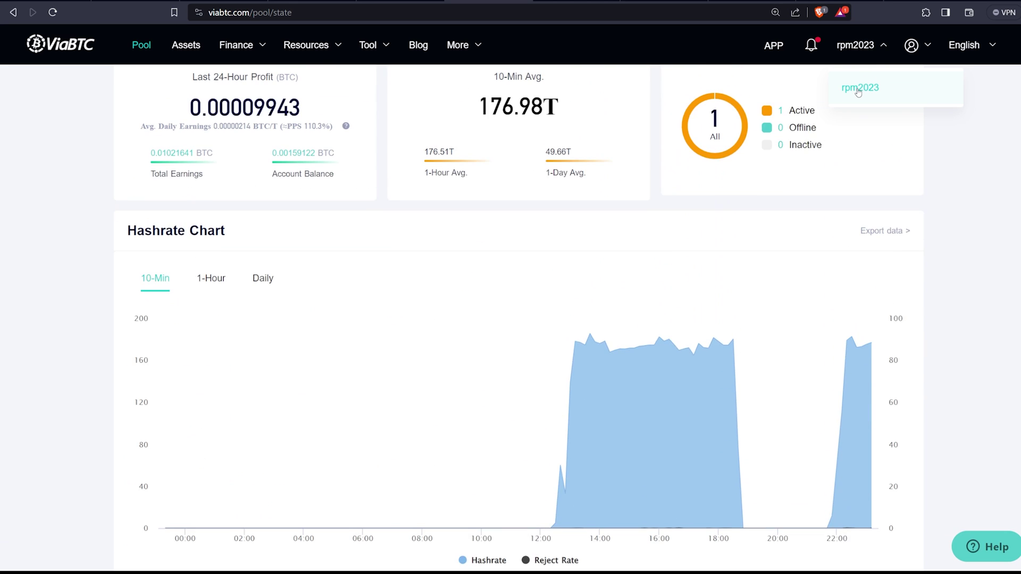
{"action": "scroll", "coordinate": [858, 92], "scroll_direction": "up", "scroll_amount": 2}
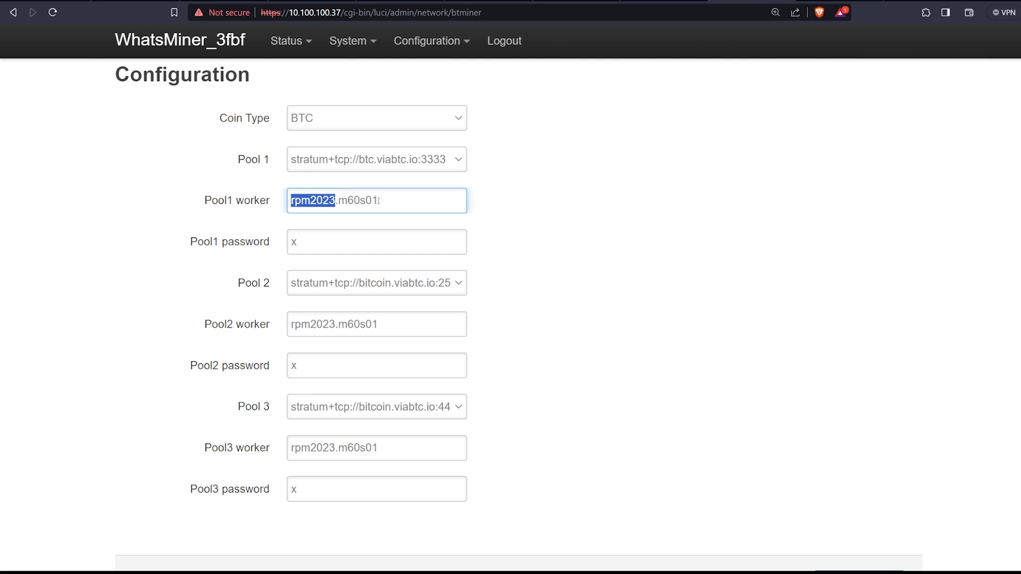
{"action": "left_click_drag", "start_coordinate": [379, 200], "coordinate": [339, 200]}
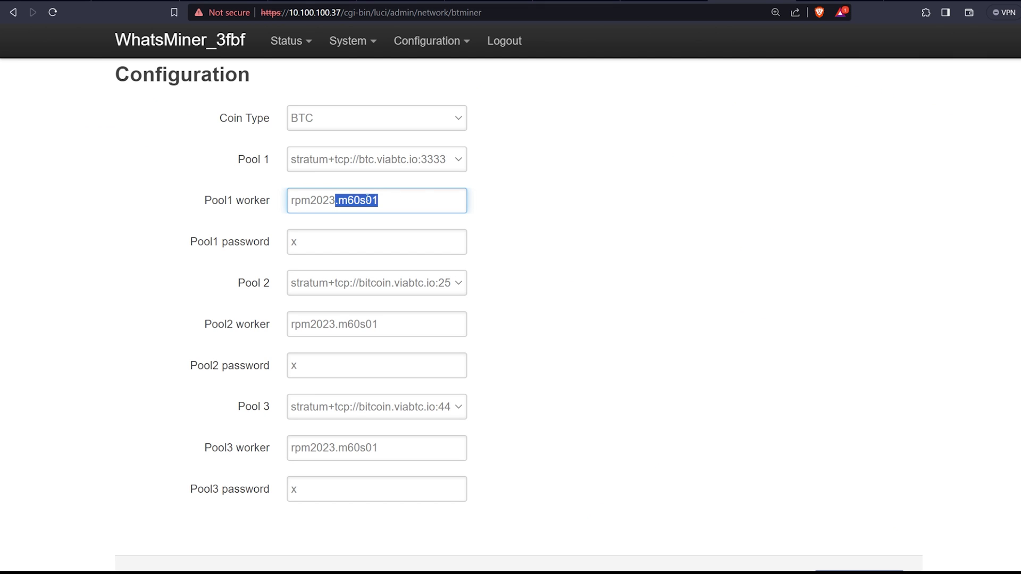
{"action": "left_click_drag", "start_coordinate": [385, 201], "coordinate": [360, 200]}
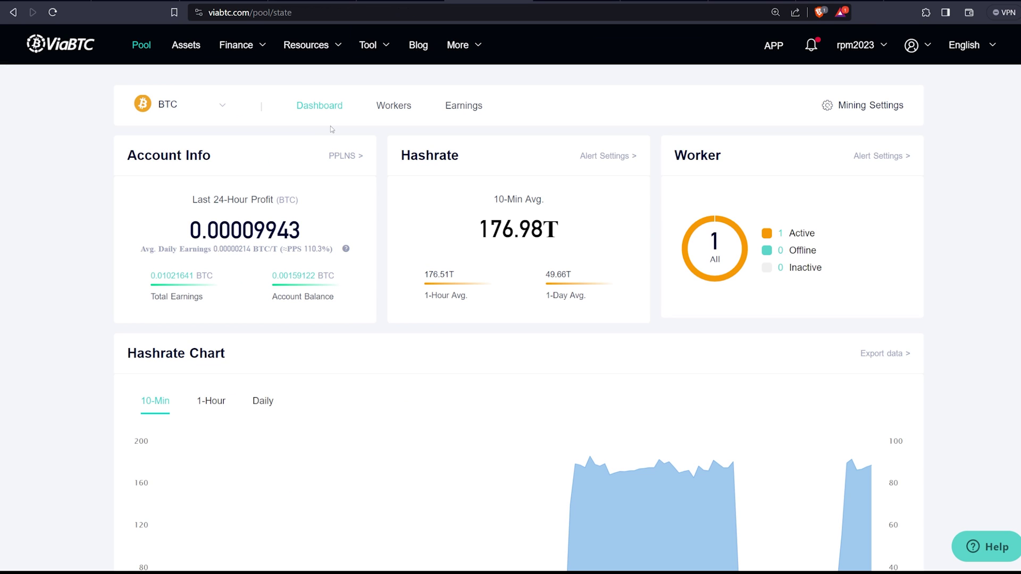
{"action": "left_click", "coordinate": [394, 106]}
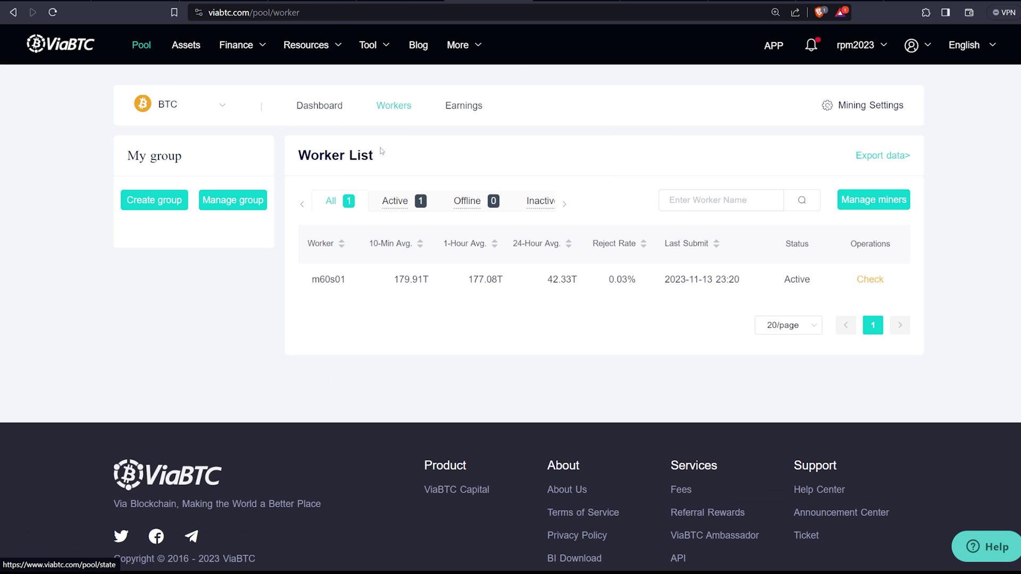
{"action": "left_click_drag", "start_coordinate": [299, 278], "coordinate": [379, 346]}
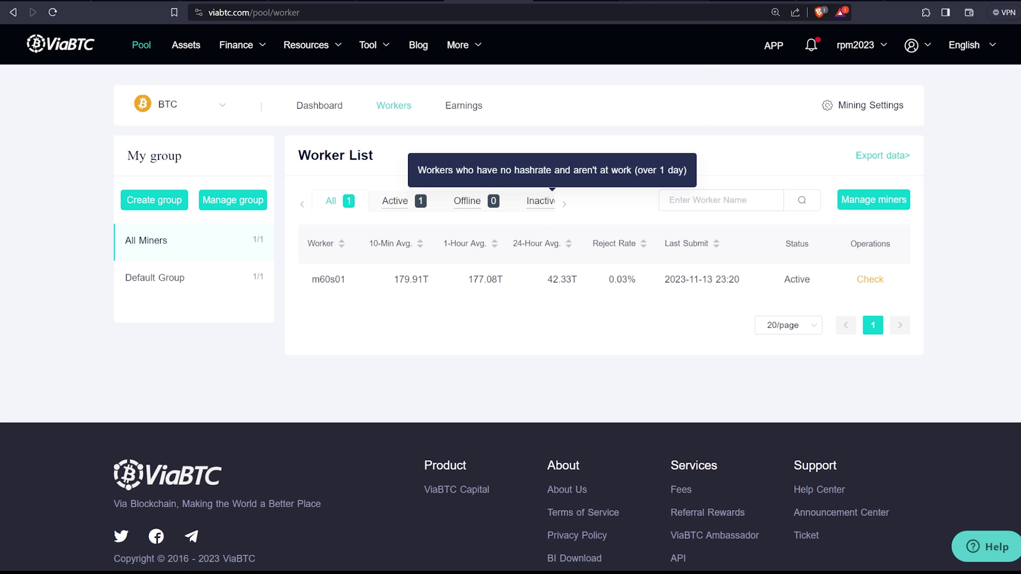
{"action": "left_click", "coordinate": [576, 5]}
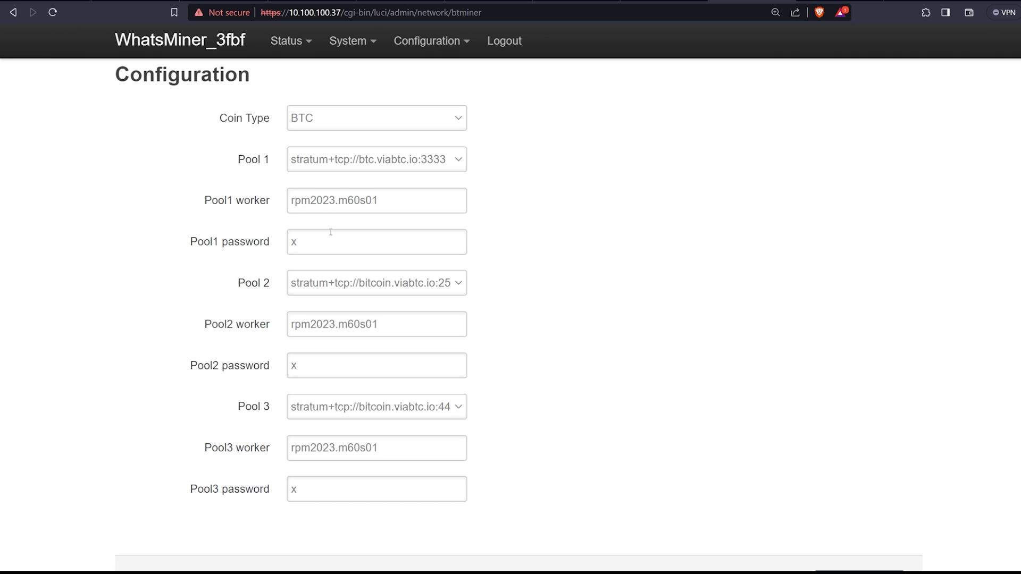
{"action": "left_click_drag", "start_coordinate": [310, 245], "coordinate": [275, 244]}
{"action": "left_click", "coordinate": [433, 235]}
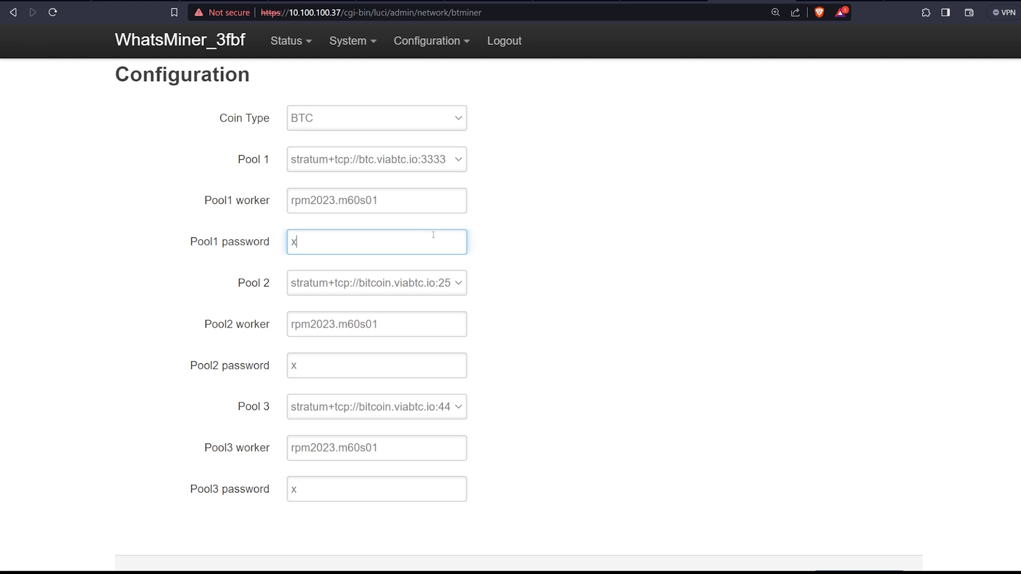
{"action": "left_click", "coordinate": [519, 269]}
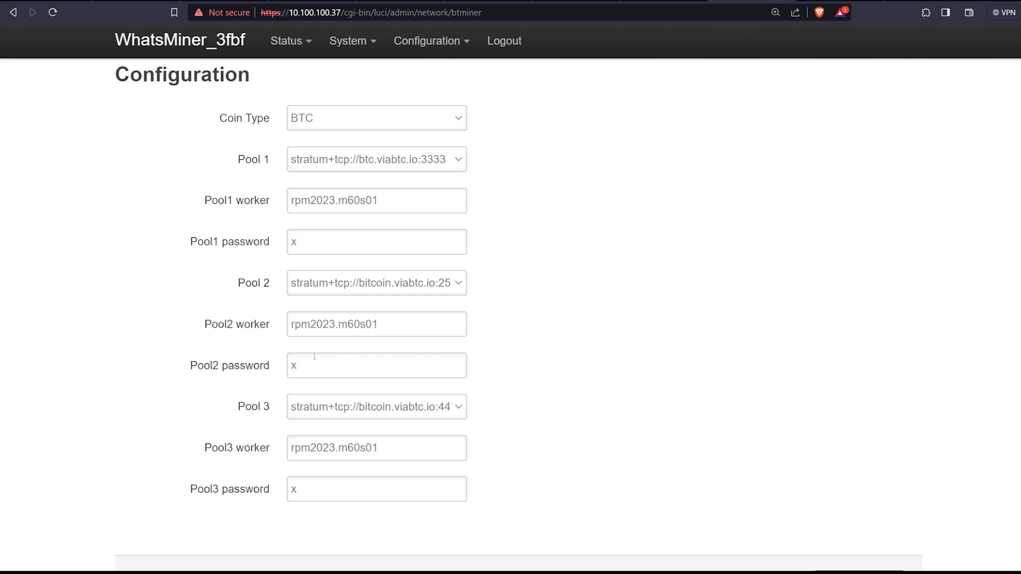
{"action": "left_click", "coordinate": [488, 1]}
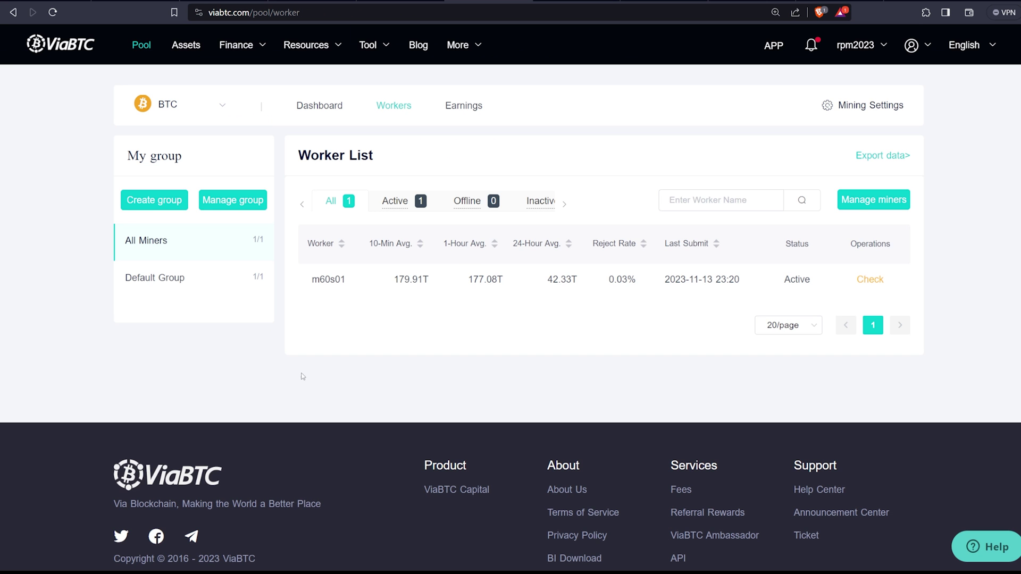
{"action": "left_click", "coordinate": [313, 104]}
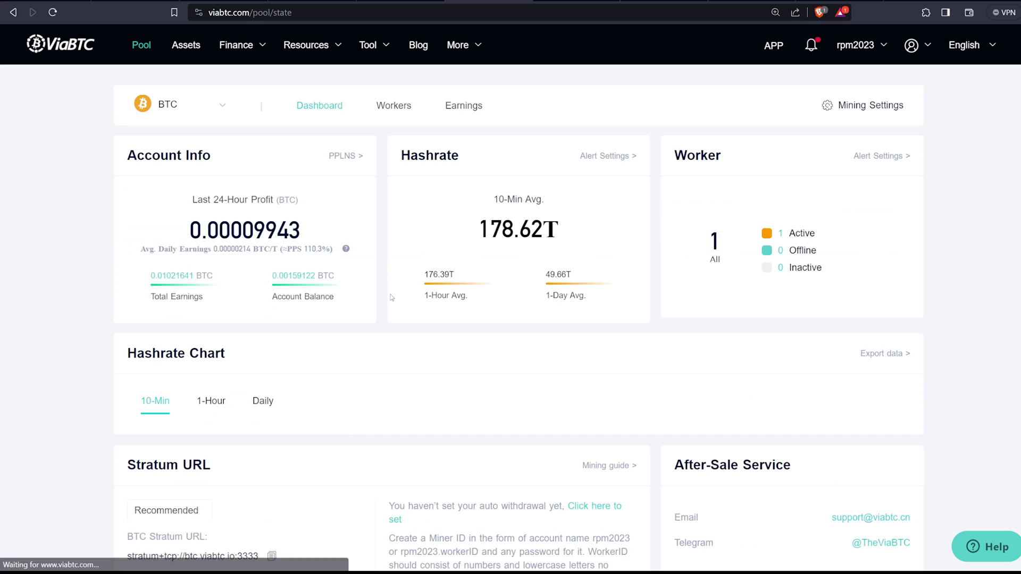
{"action": "scroll", "coordinate": [383, 299], "scroll_direction": "down", "scroll_amount": 5}
{"action": "scroll", "coordinate": [368, 416], "scroll_direction": "down", "scroll_amount": 5}
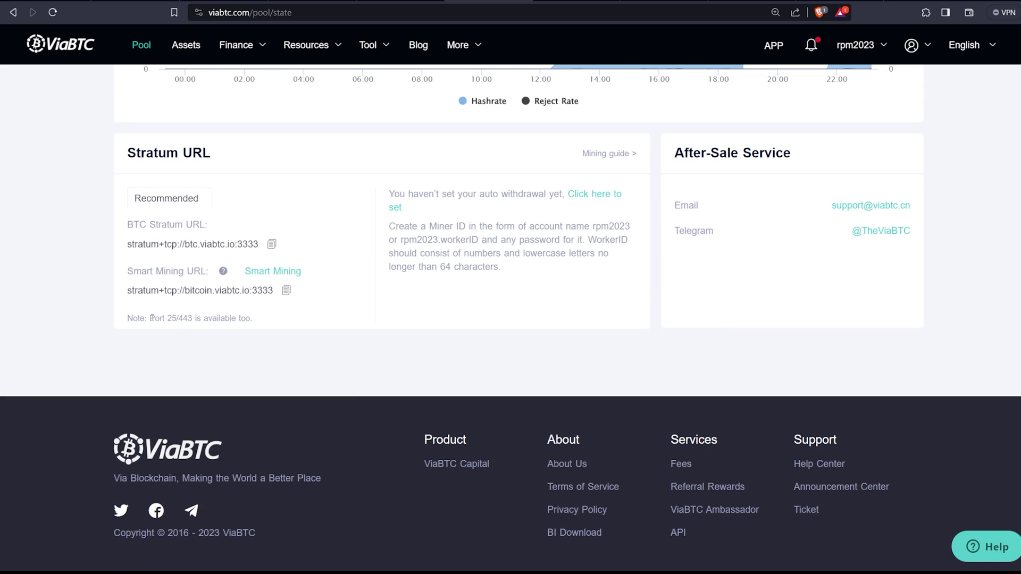
{"action": "left_click_drag", "start_coordinate": [150, 318], "coordinate": [261, 322]}
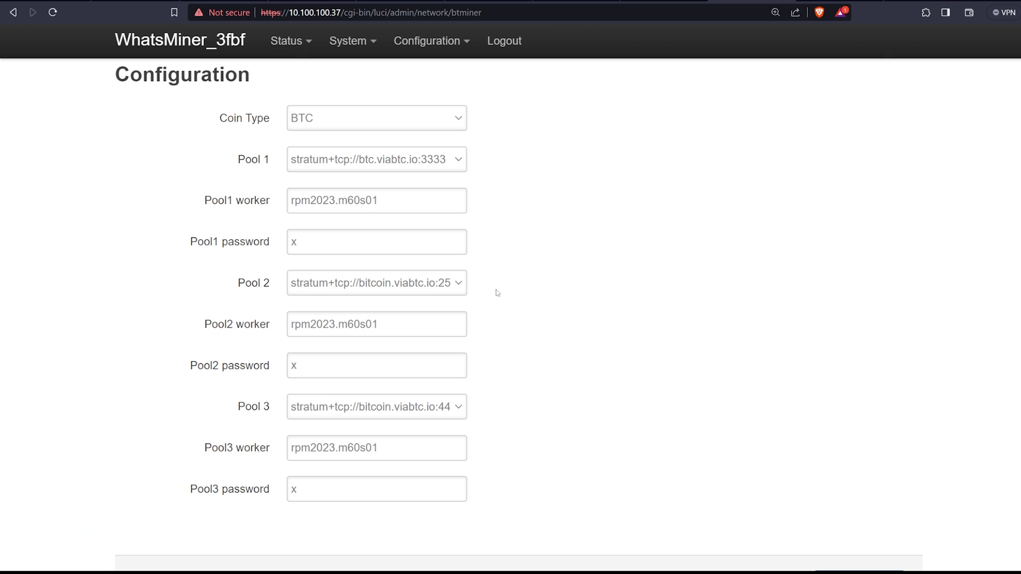
Step: Keep Pool 3 on bitcoin.viabtc.io:443 with workers unchanged, check Miner Status, then return to ViaBTC
{"action": "left_click", "coordinate": [402, 406]}
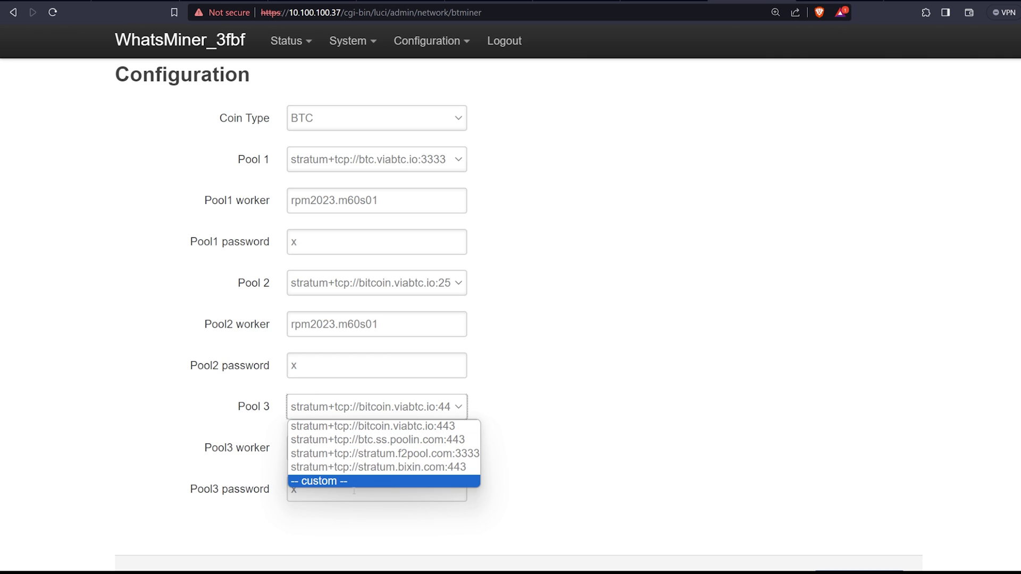
{"action": "left_click", "coordinate": [406, 432]}
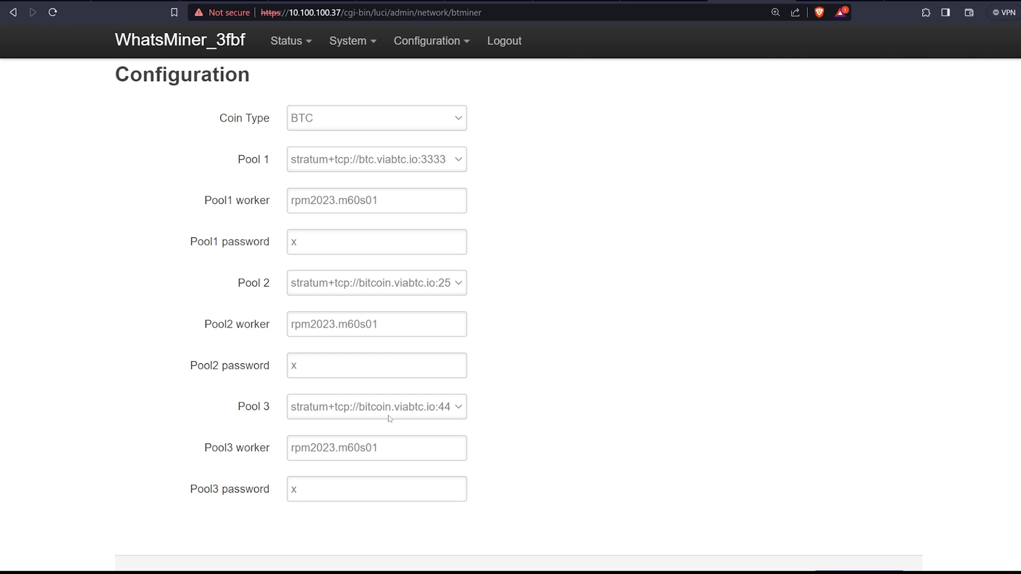
{"action": "left_click_drag", "start_coordinate": [416, 201], "coordinate": [260, 201]}
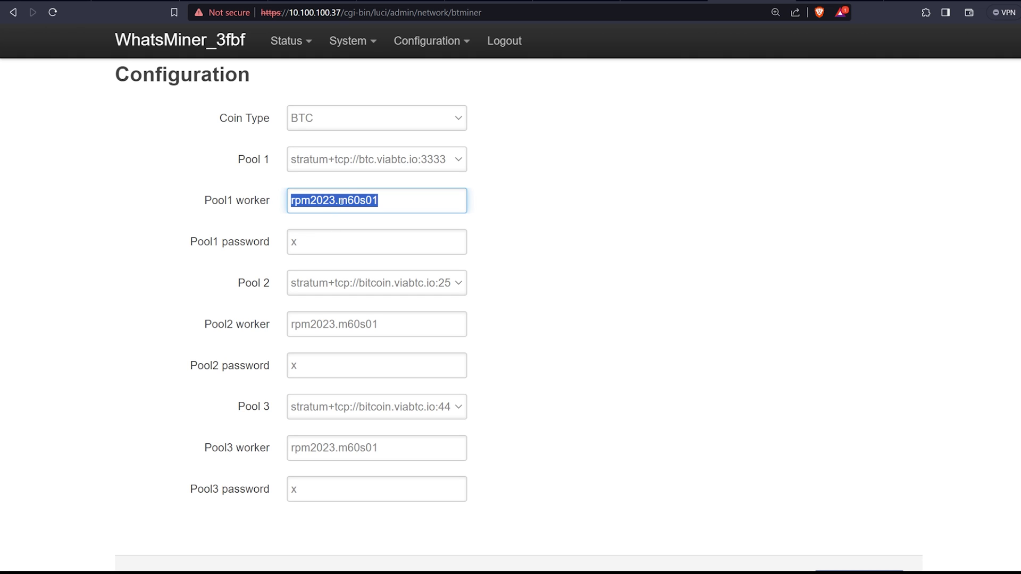
{"action": "left_click", "coordinate": [382, 332]}
{"action": "left_click", "coordinate": [354, 450]}
{"action": "left_click", "coordinate": [355, 488]}
{"action": "left_click", "coordinate": [645, 286]}
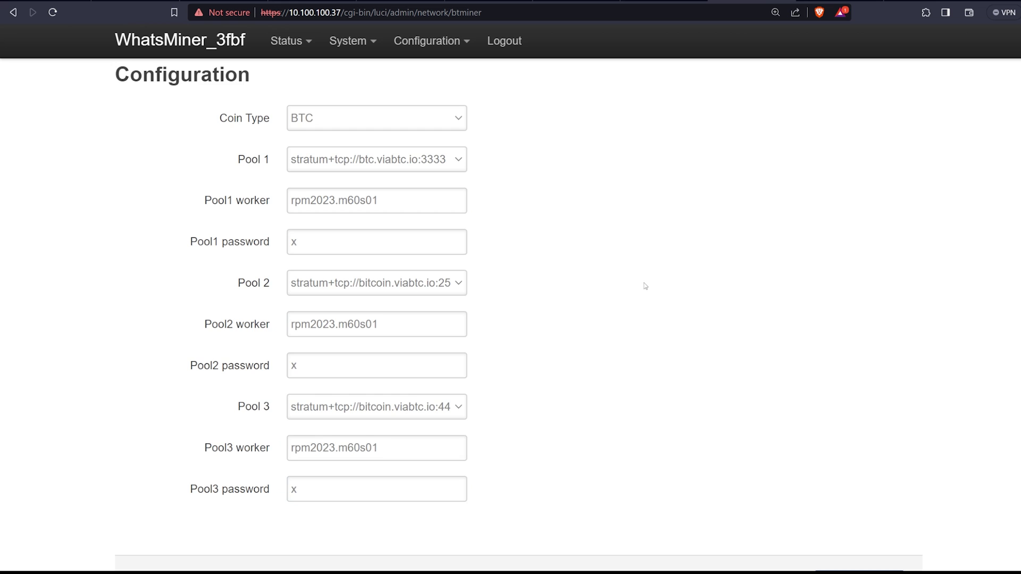
{"action": "scroll", "coordinate": [645, 286], "scroll_direction": "down", "scroll_amount": 2}
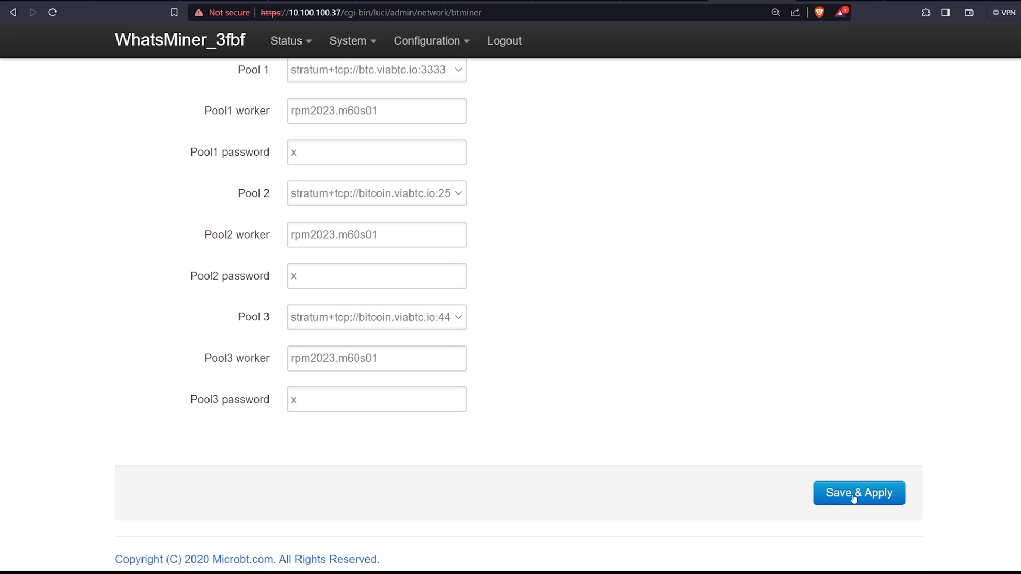
{"action": "left_click", "coordinate": [300, 75]}
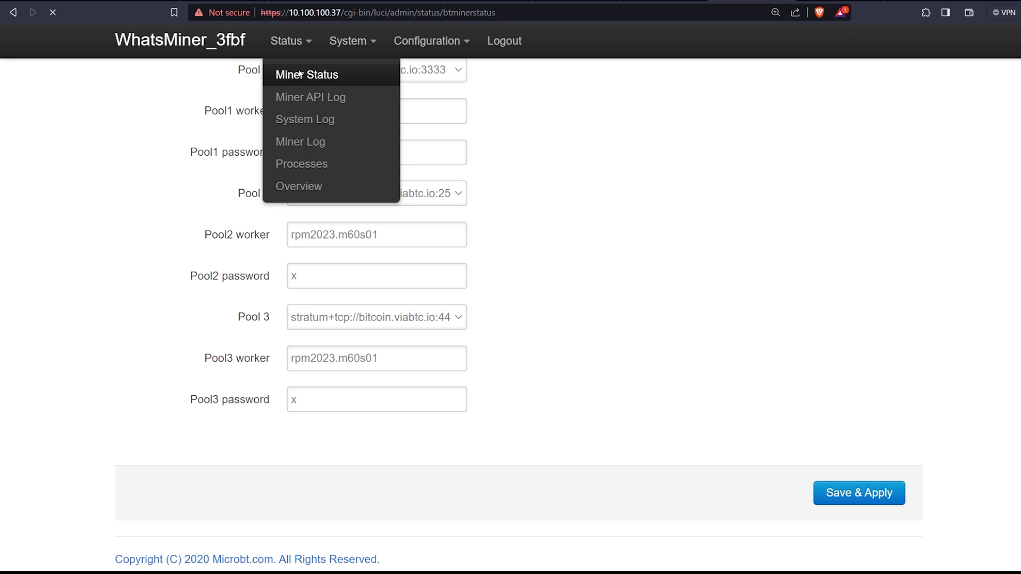
{"action": "left_click", "coordinate": [510, 7]}
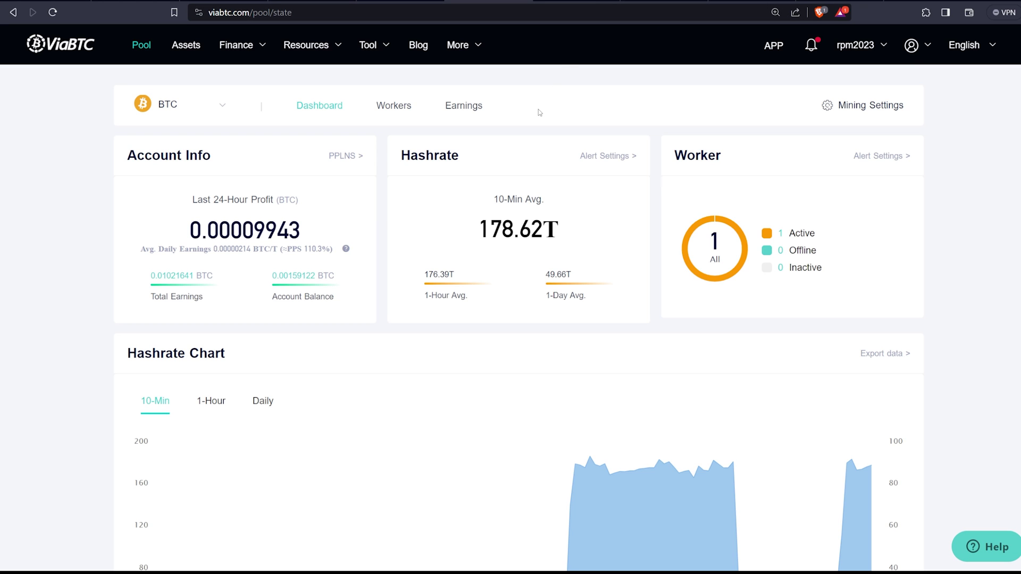
Step: Bring up the MiningPoolStats Bitcoin ranking, with viabtc.com fifth at 50.04 EH/s
{"action": "left_click", "coordinate": [399, 6]}
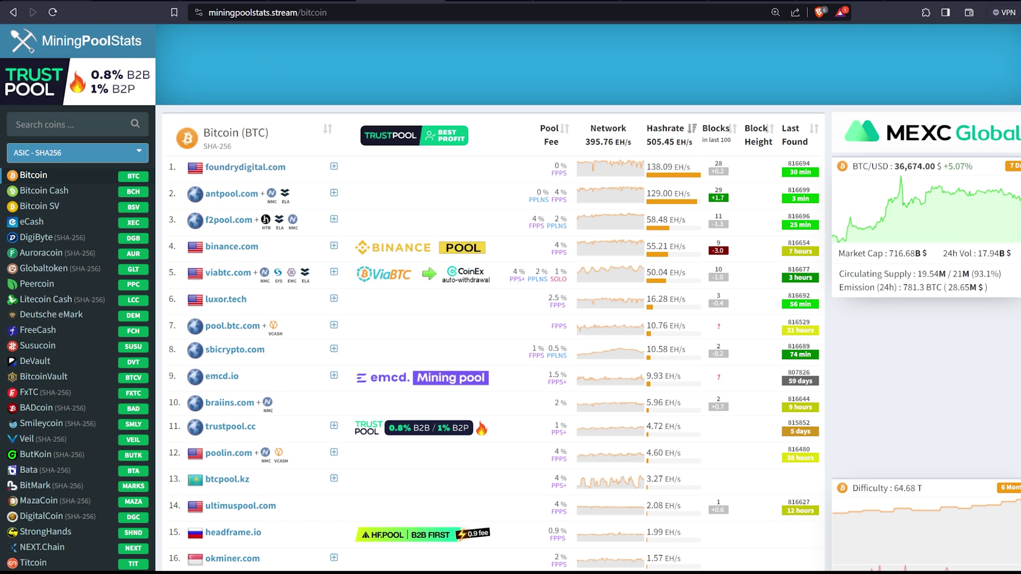
Step: Switch to the bitcoin.org Bitcoin Core wallet page for Windows
{"action": "key", "text": "ctrl+Tab"}
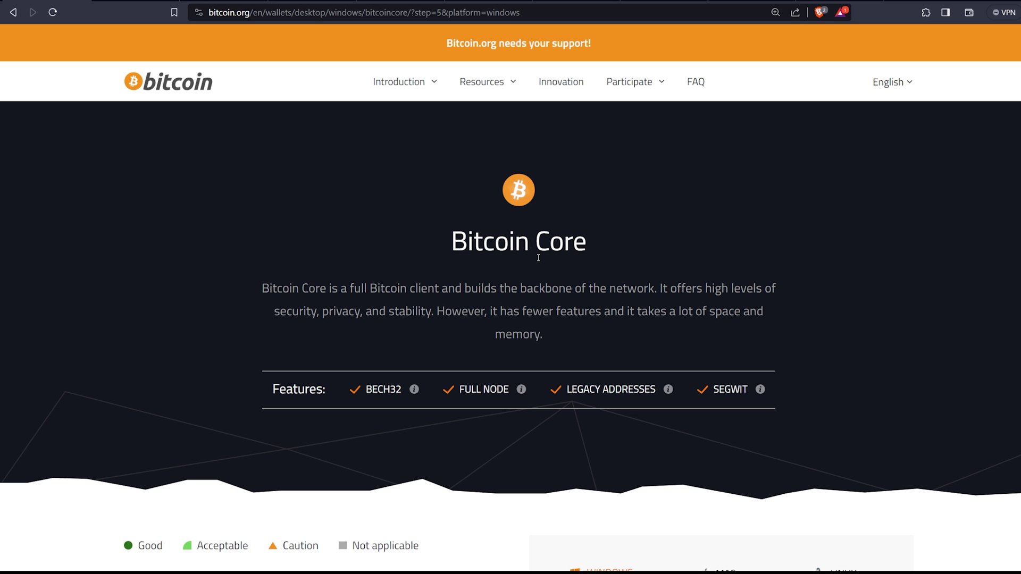
{"action": "left_click", "coordinate": [141, 1]}
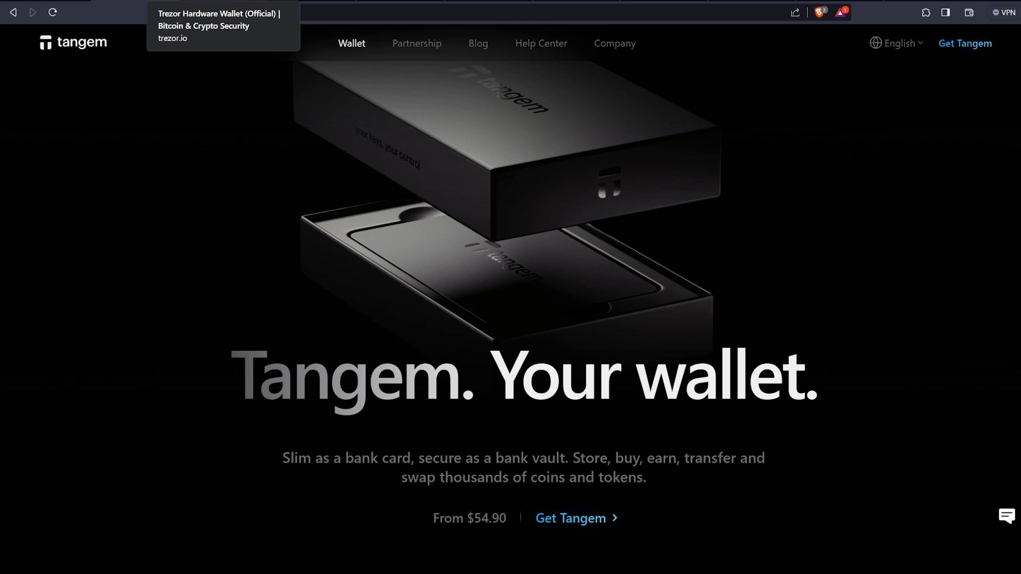
{"action": "left_click", "coordinate": [222, 1]}
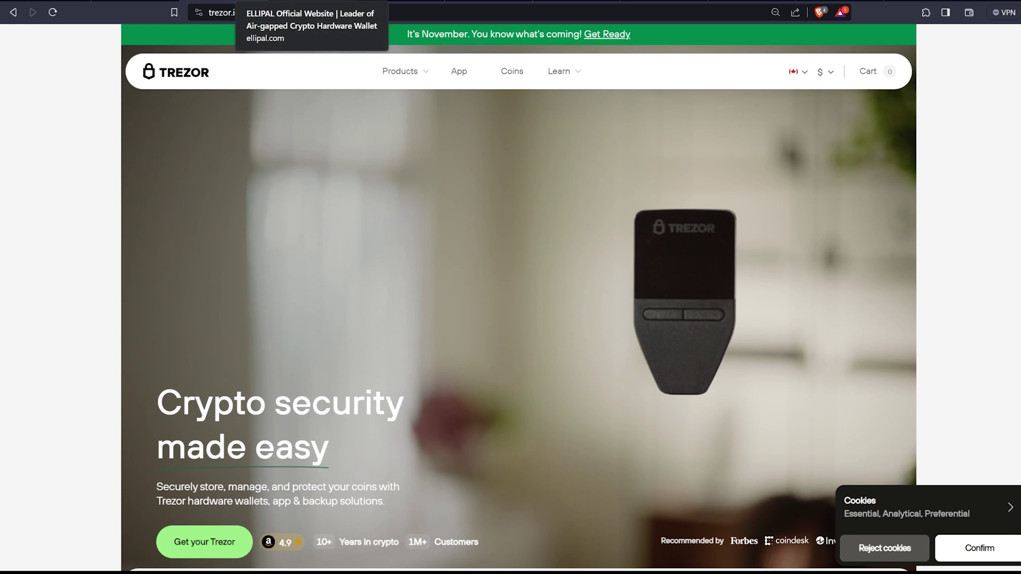
{"action": "left_click", "coordinate": [245, 2]}
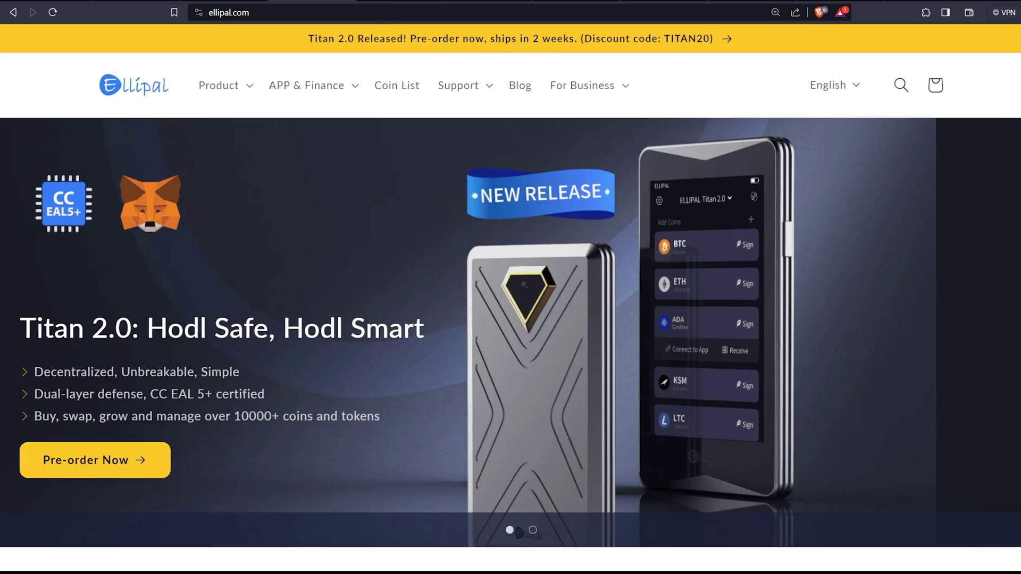
{"action": "scroll", "coordinate": [632, 332], "scroll_direction": "down", "scroll_amount": 10}
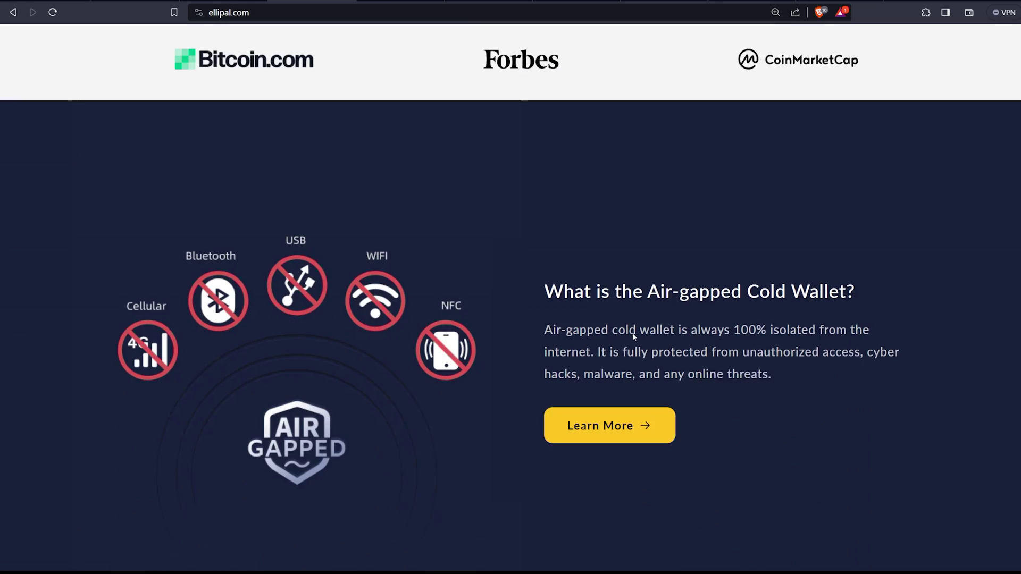
{"action": "scroll", "coordinate": [637, 319], "scroll_direction": "down", "scroll_amount": 2}
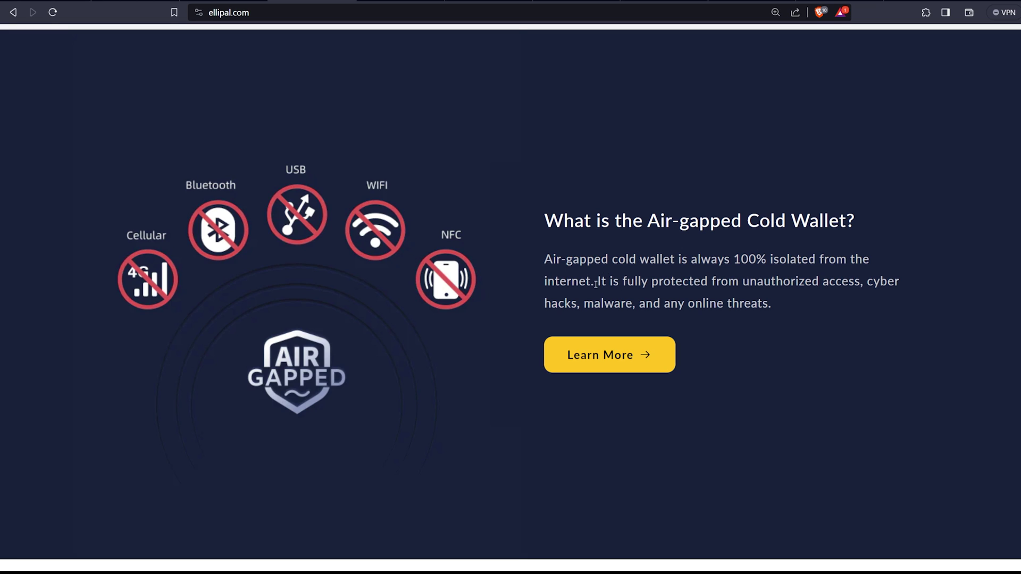
{"action": "left_click_drag", "start_coordinate": [603, 280], "coordinate": [771, 304]}
{"action": "left_click", "coordinate": [586, 319]}
{"action": "scroll", "coordinate": [585, 346], "scroll_direction": "up", "scroll_amount": 10}
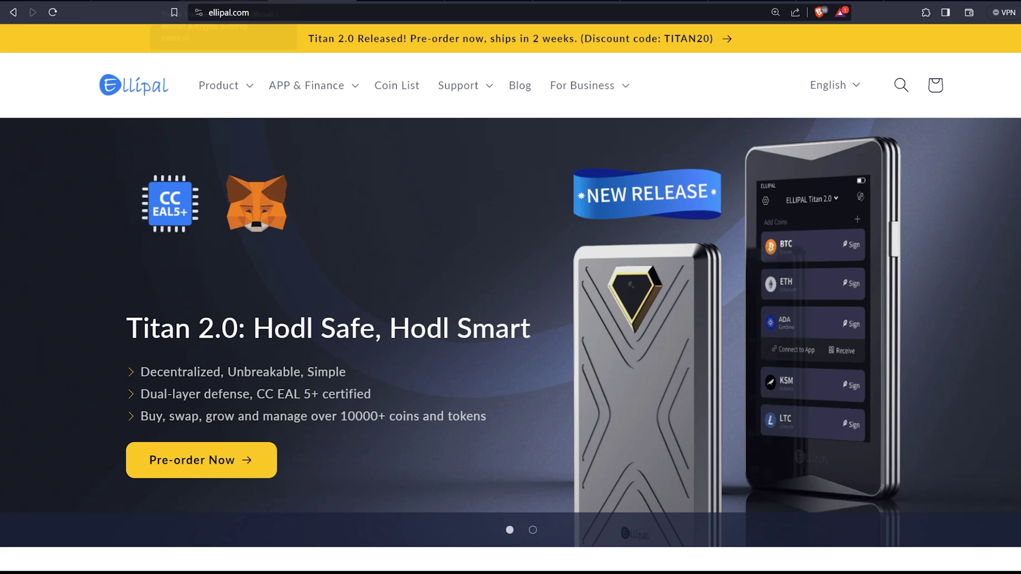
{"action": "left_click", "coordinate": [136, 2]}
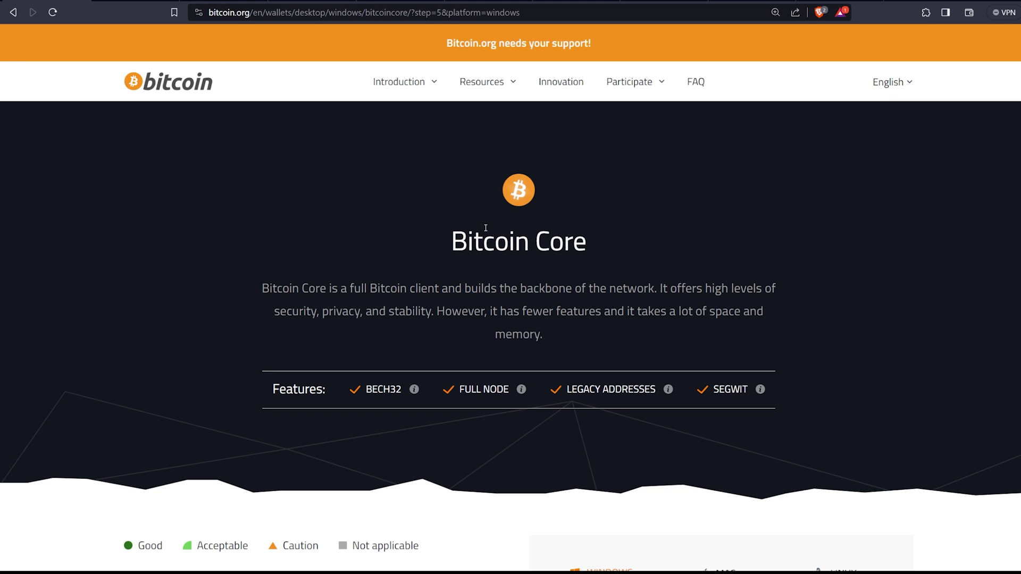
{"action": "left_click", "coordinate": [487, 1]}
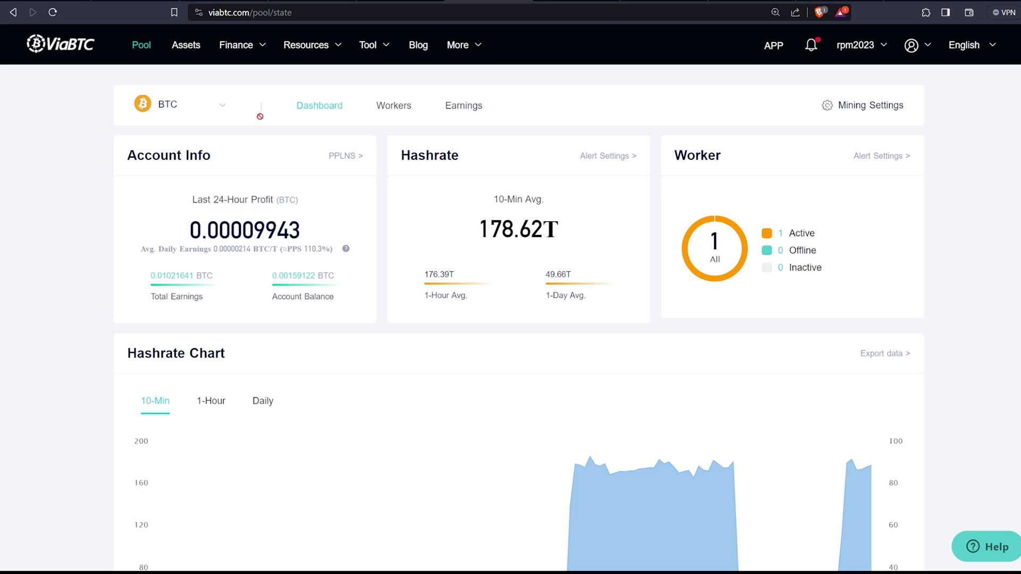
Step: View the Worker List's single active worker, then the BTC Earnings profit chart and details
{"action": "mouse_move", "coordinate": [189, 115]}
{"action": "left_click", "coordinate": [391, 109]}
{"action": "mouse_move", "coordinate": [225, 106]}
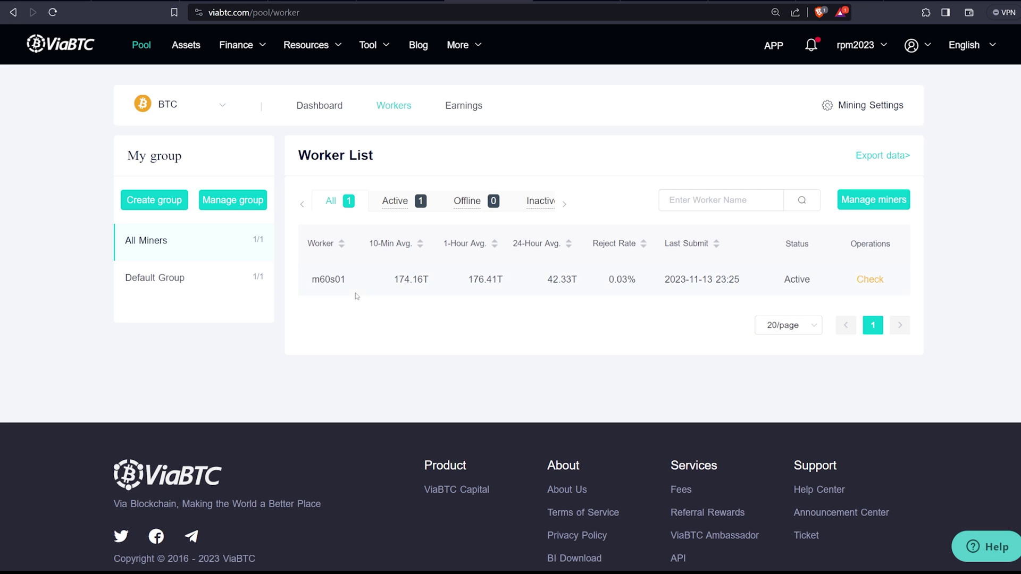
{"action": "left_click", "coordinate": [464, 105]}
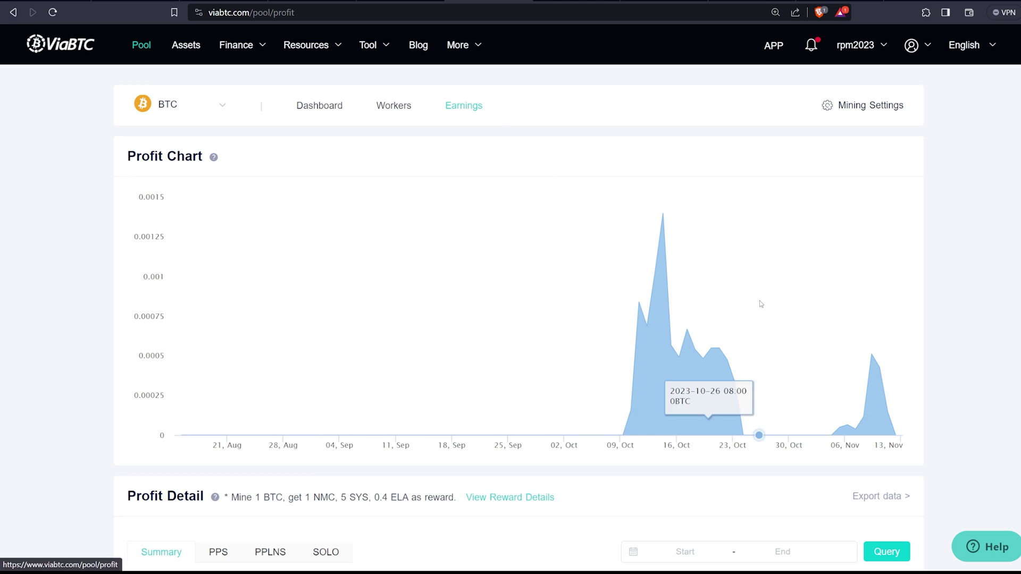
Step: Open the My Assets balances page and scroll through it toward the Convert option
{"action": "left_click", "coordinate": [185, 49]}
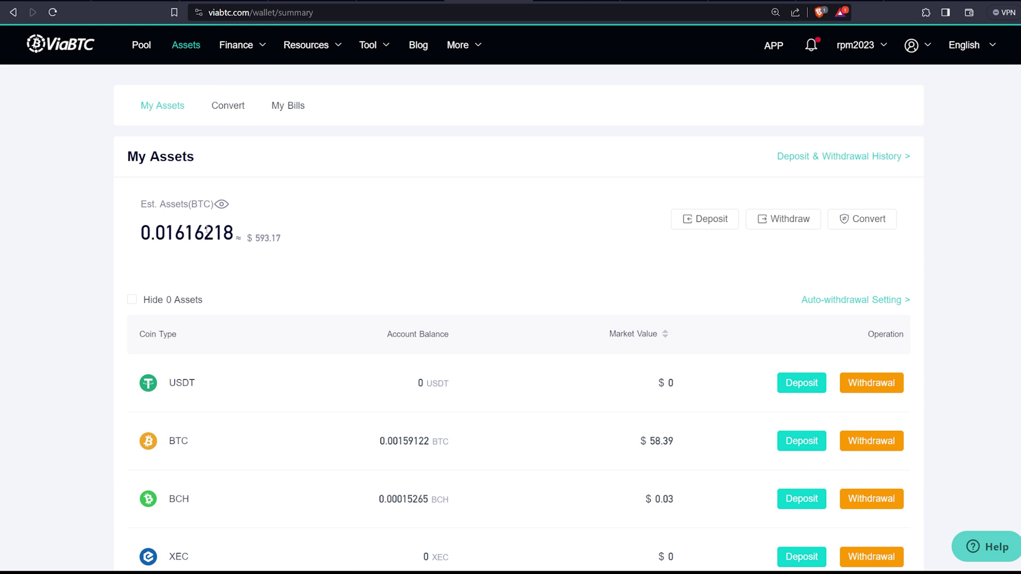
{"action": "scroll", "coordinate": [567, 253], "scroll_direction": "down", "scroll_amount": 3}
{"action": "scroll", "coordinate": [557, 236], "scroll_direction": "up", "scroll_amount": 3}
{"action": "scroll", "coordinate": [558, 236], "scroll_direction": "down", "scroll_amount": 14}
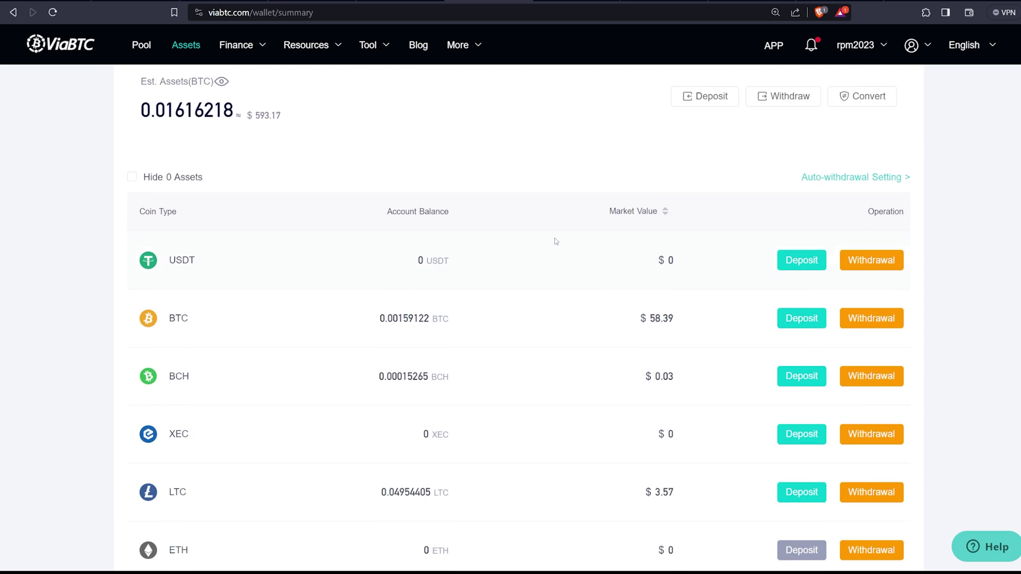
{"action": "scroll", "coordinate": [556, 238], "scroll_direction": "down", "scroll_amount": 3}
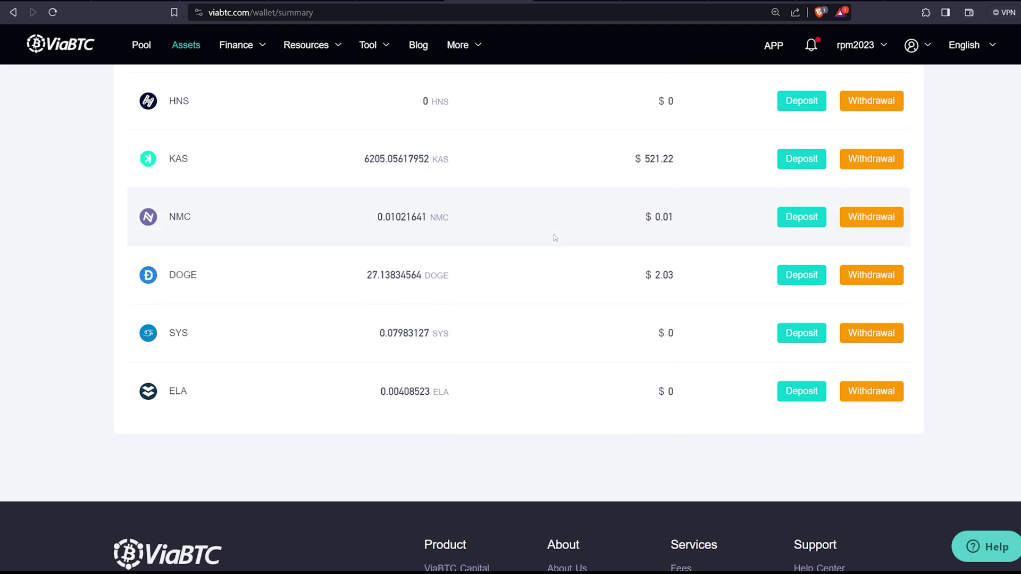
{"action": "scroll", "coordinate": [555, 237], "scroll_direction": "up", "scroll_amount": 15}
{"action": "scroll", "coordinate": [555, 237], "scroll_direction": "up", "scroll_amount": 3}
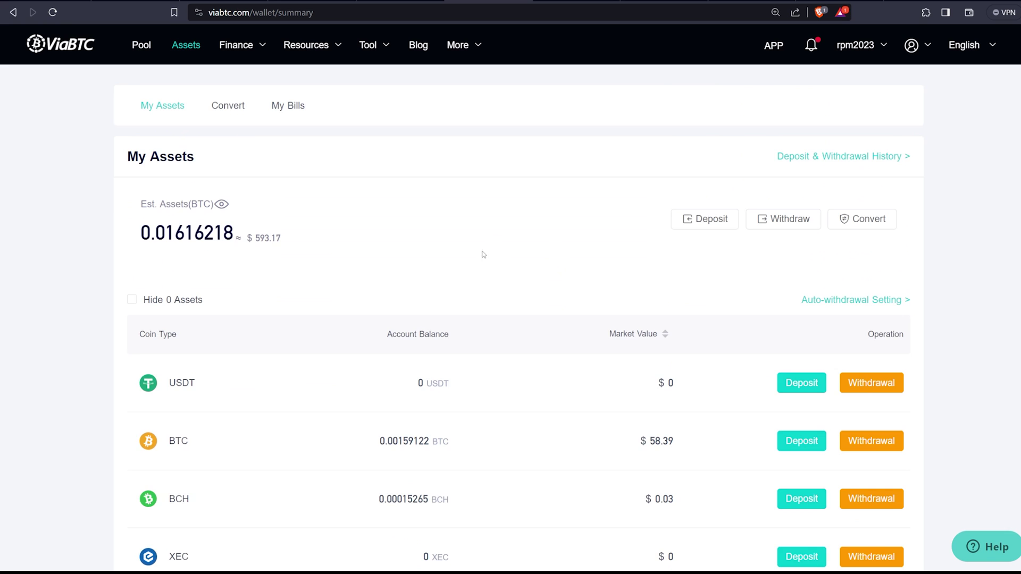
{"action": "scroll", "coordinate": [416, 338], "scroll_direction": "down", "scroll_amount": 3}
{"action": "scroll", "coordinate": [677, 324], "scroll_direction": "up", "scroll_amount": 3}
Step: Open the coin conversion page and browse the available source and target coins
{"action": "left_click", "coordinate": [862, 220]}
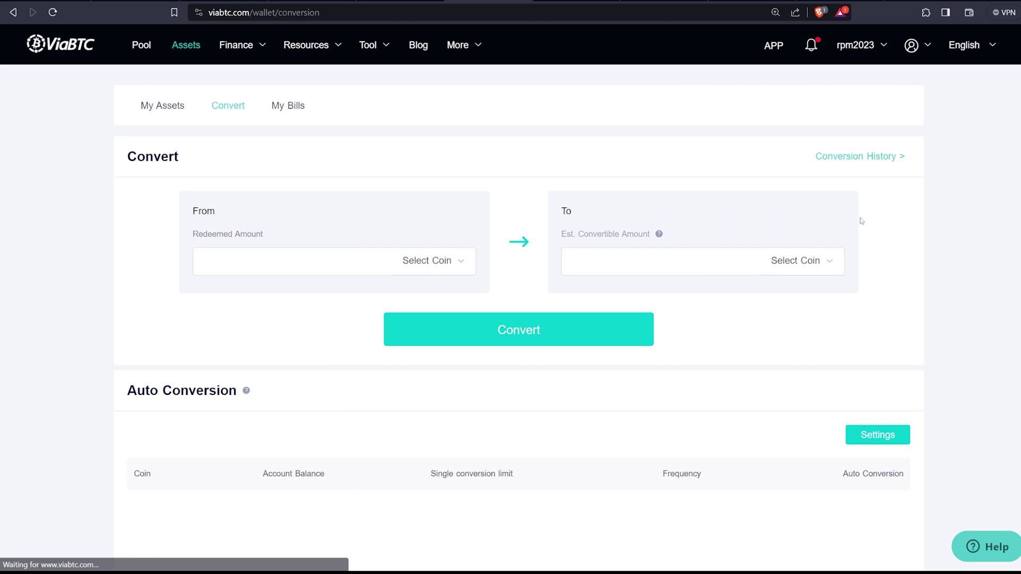
{"action": "scroll", "coordinate": [741, 326], "scroll_direction": "down", "scroll_amount": 3}
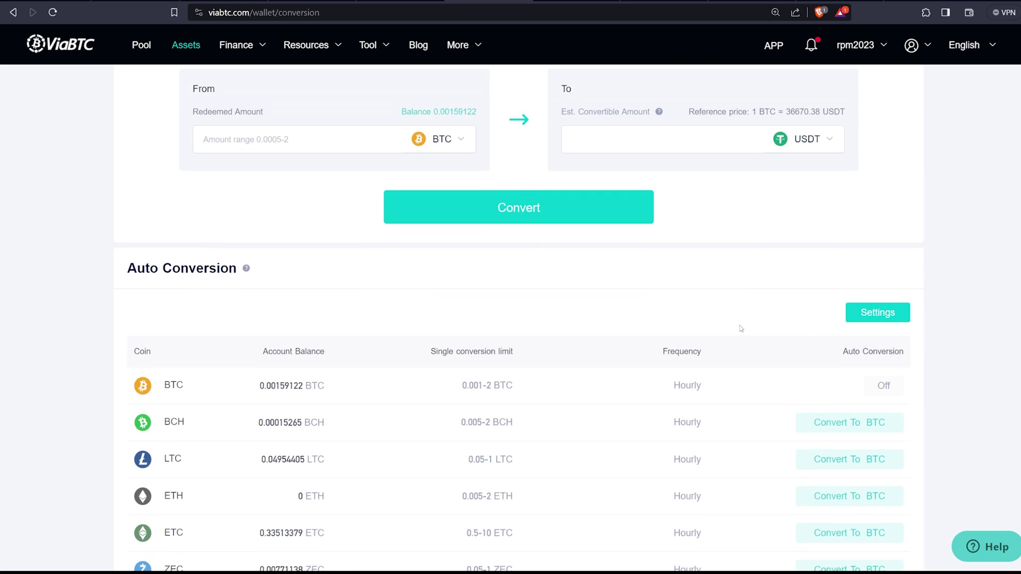
{"action": "scroll", "coordinate": [457, 225], "scroll_direction": "up", "scroll_amount": 2}
{"action": "left_click", "coordinate": [464, 205]}
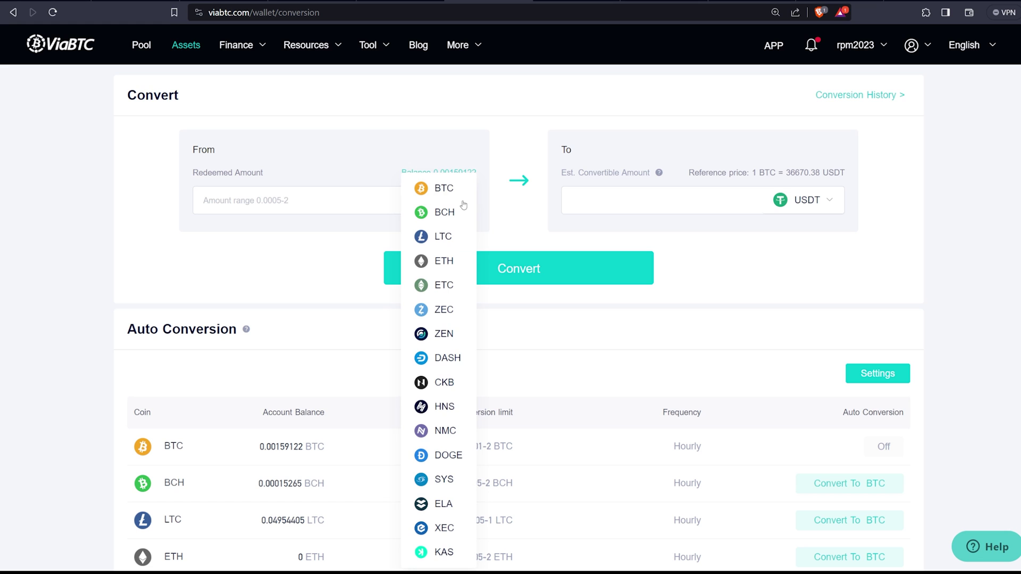
{"action": "left_click", "coordinate": [806, 219]}
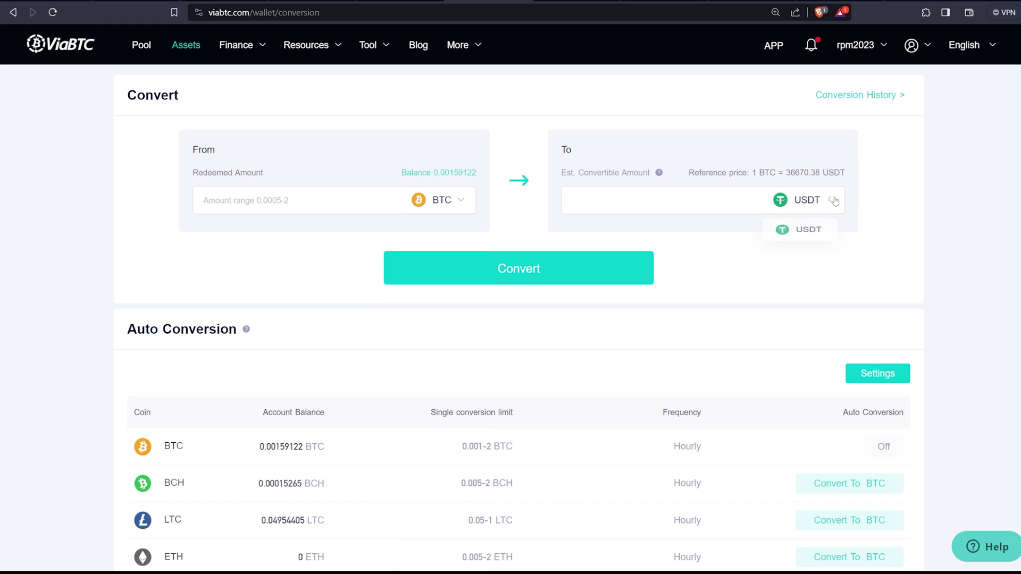
Step: Set the conversion from LTC to BTC, quoting 1 LTC = 0.00196732 BTC
{"action": "left_click", "coordinate": [442, 197]}
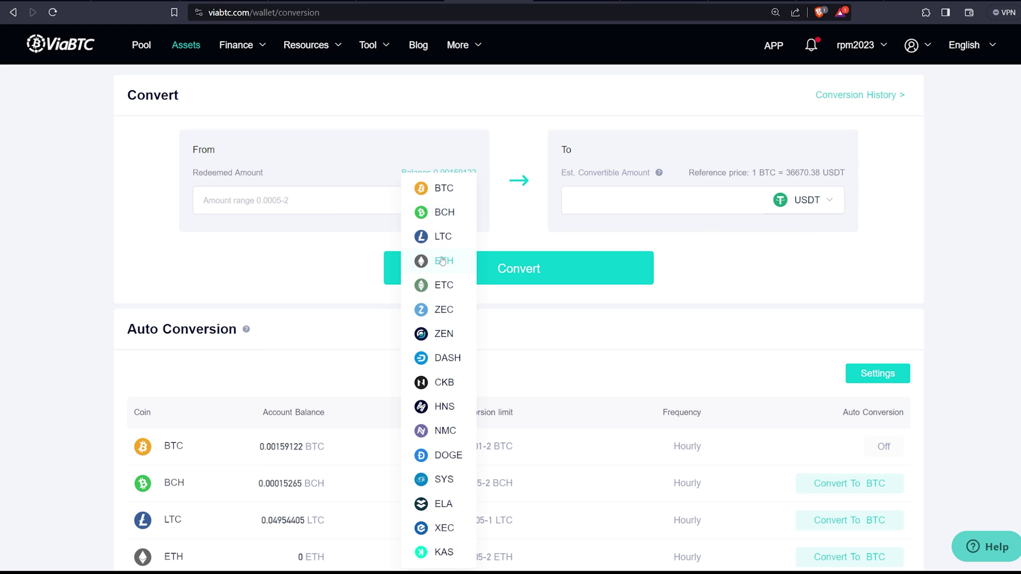
{"action": "left_click", "coordinate": [445, 236]}
{"action": "left_click", "coordinate": [808, 213]}
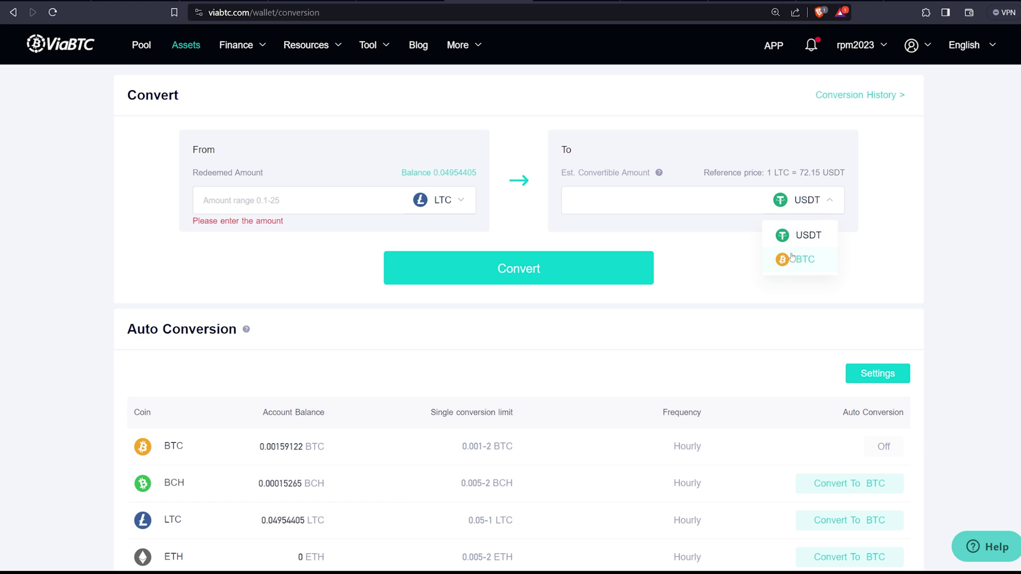
{"action": "left_click", "coordinate": [790, 261]}
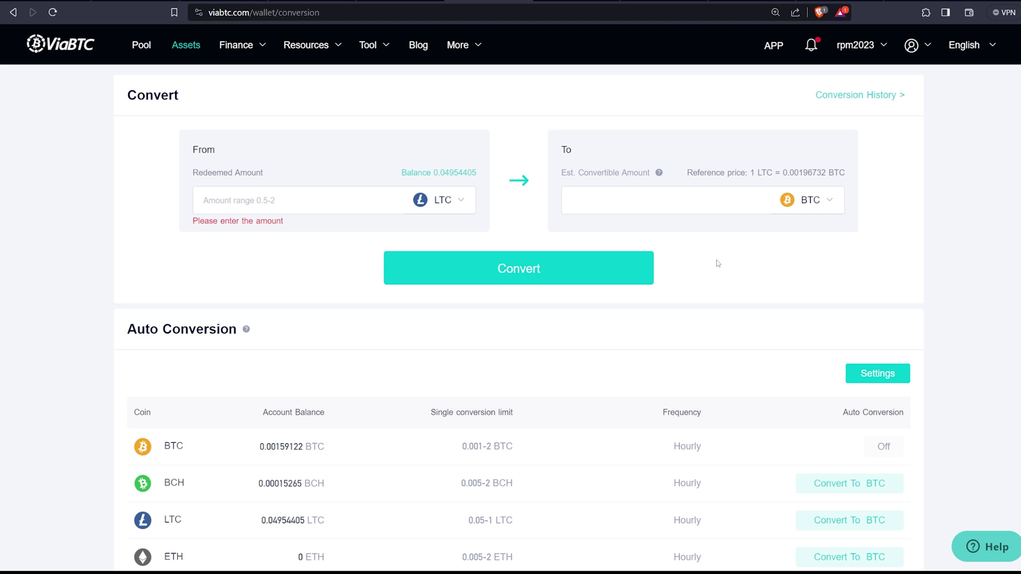
{"action": "scroll", "coordinate": [806, 278], "scroll_direction": "down", "scroll_amount": 2}
{"action": "scroll", "coordinate": [803, 274], "scroll_direction": "up", "scroll_amount": 4}
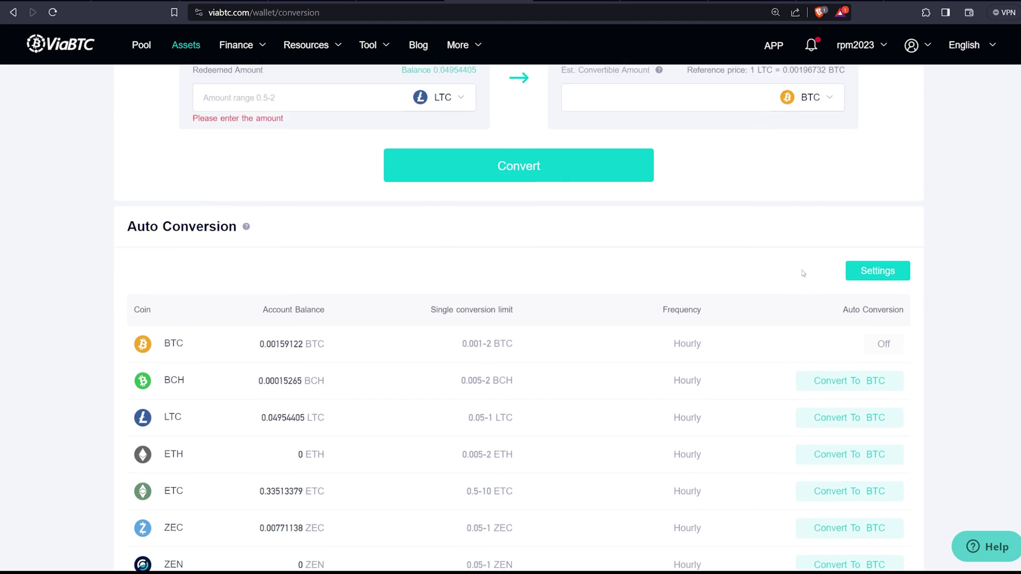
{"action": "left_click", "coordinate": [803, 273]}
Step: Bring up the editable Auto Conversion settings
{"action": "scroll", "coordinate": [803, 273], "scroll_direction": "down", "scroll_amount": 3}
{"action": "scroll", "coordinate": [802, 273], "scroll_direction": "down", "scroll_amount": 1}
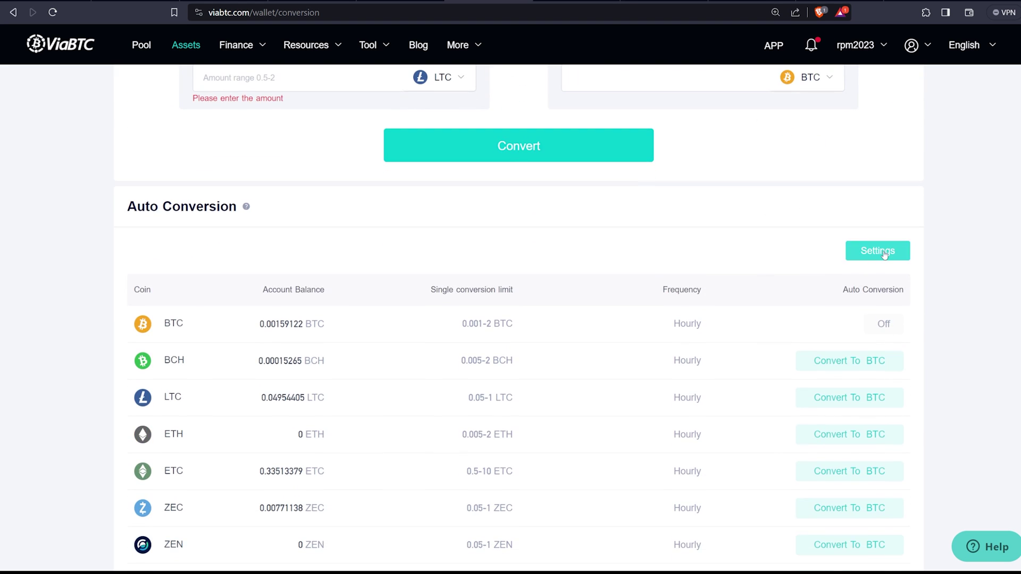
{"action": "left_click", "coordinate": [874, 251]}
{"action": "scroll", "coordinate": [742, 253], "scroll_direction": "down", "scroll_amount": 5}
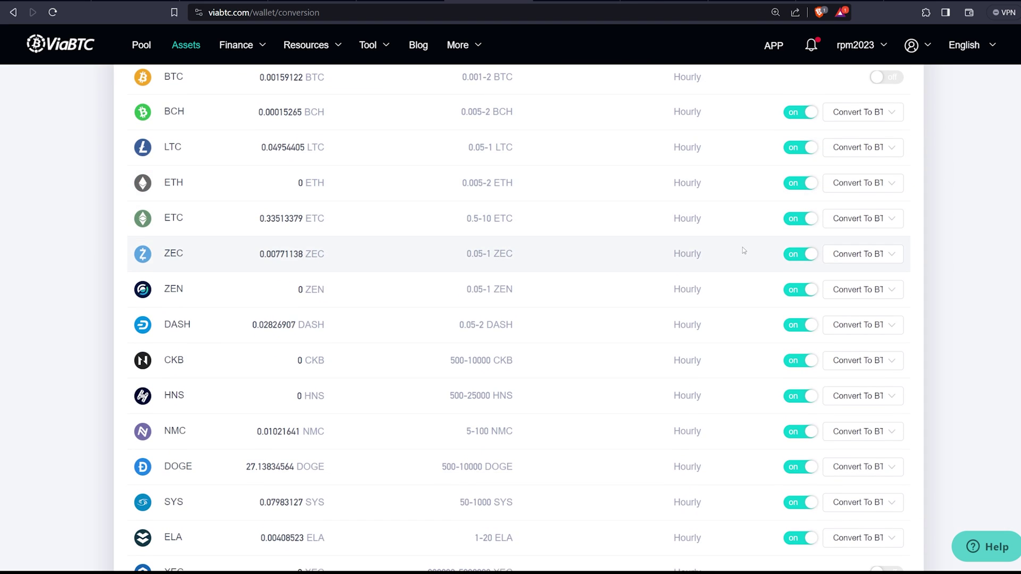
{"action": "scroll", "coordinate": [743, 253], "scroll_direction": "up", "scroll_amount": 1}
{"action": "scroll", "coordinate": [742, 254], "scroll_direction": "down", "scroll_amount": 2}
{"action": "scroll", "coordinate": [873, 333], "scroll_direction": "up", "scroll_amount": 3}
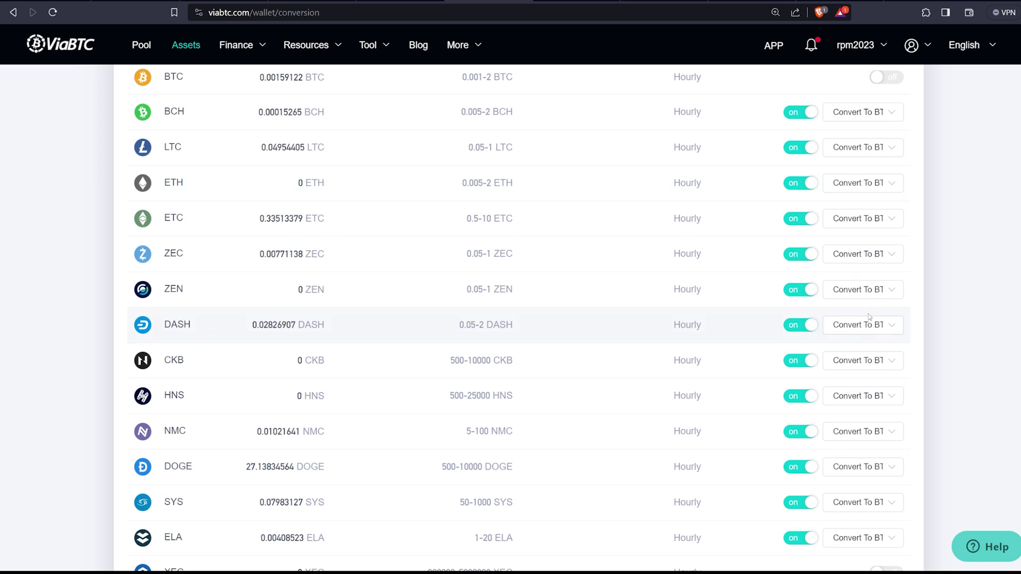
Step: Check ZEN's Convert To list, toggle its auto-conversion off and on, then return to My Assets
{"action": "left_click", "coordinate": [881, 293]}
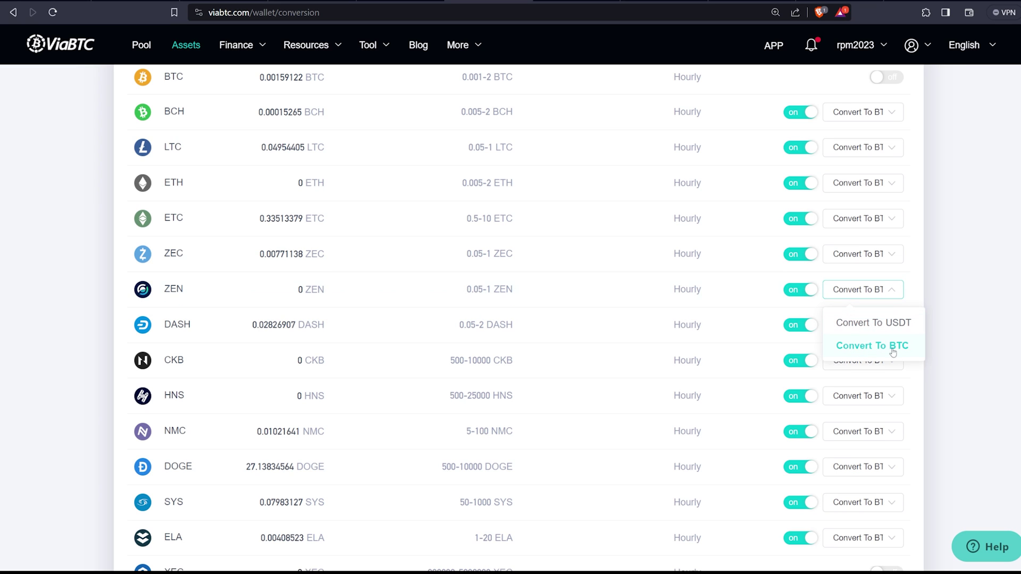
{"action": "left_click", "coordinate": [935, 293]}
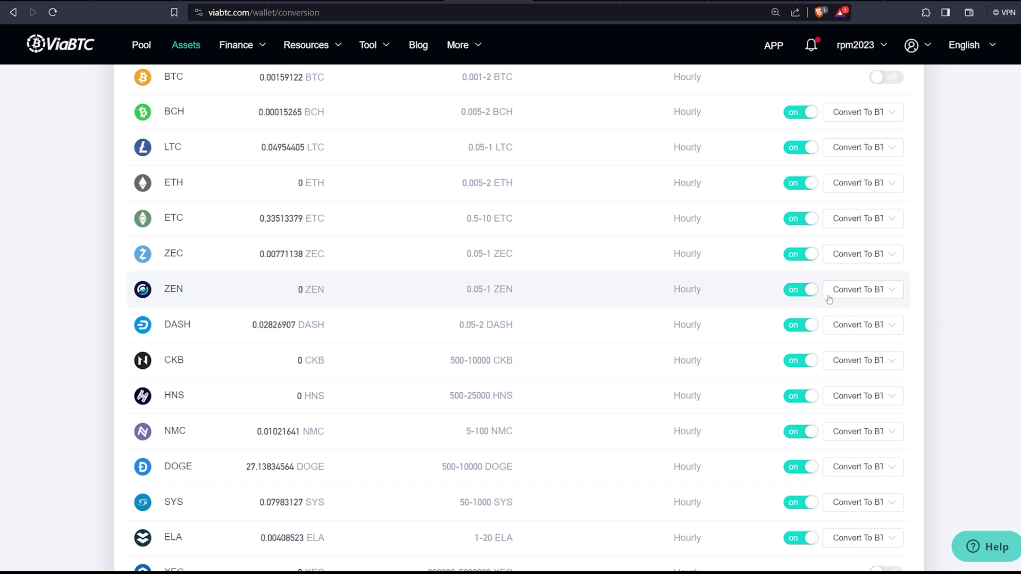
{"action": "left_click", "coordinate": [798, 292]}
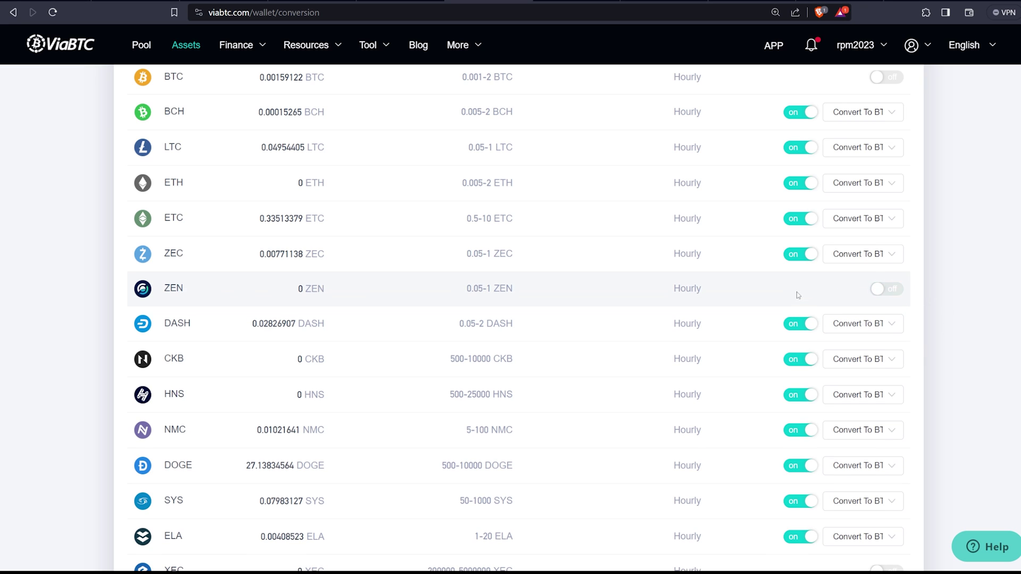
{"action": "left_click", "coordinate": [884, 293]}
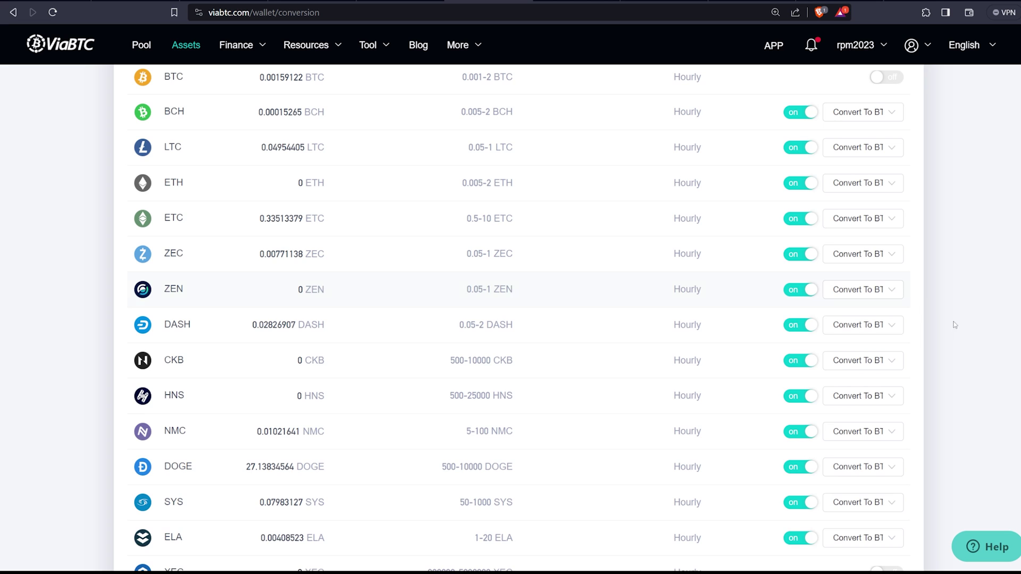
{"action": "scroll", "coordinate": [951, 330], "scroll_direction": "down", "scroll_amount": 1}
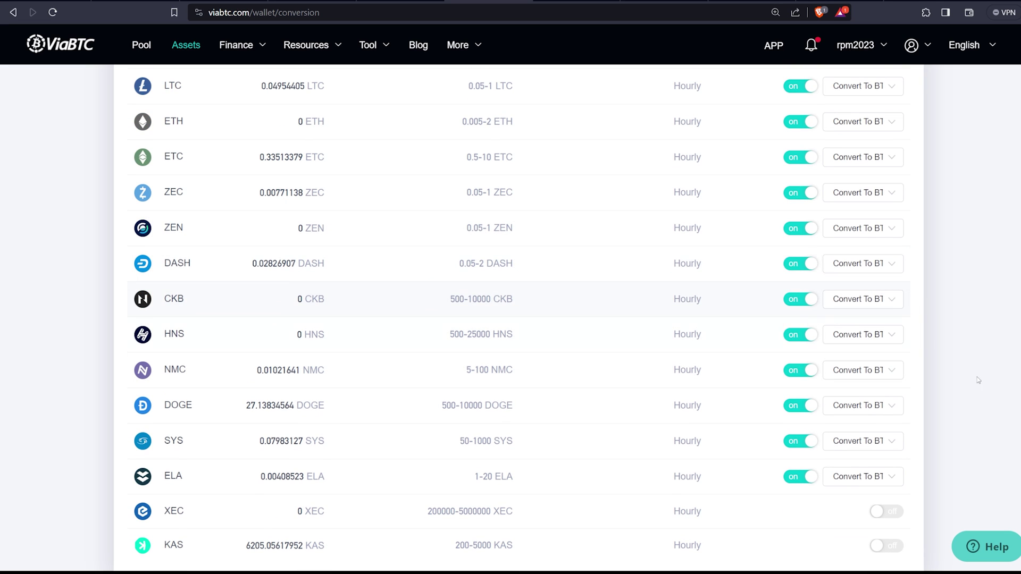
{"action": "scroll", "coordinate": [215, 455], "scroll_direction": "down", "scroll_amount": 1}
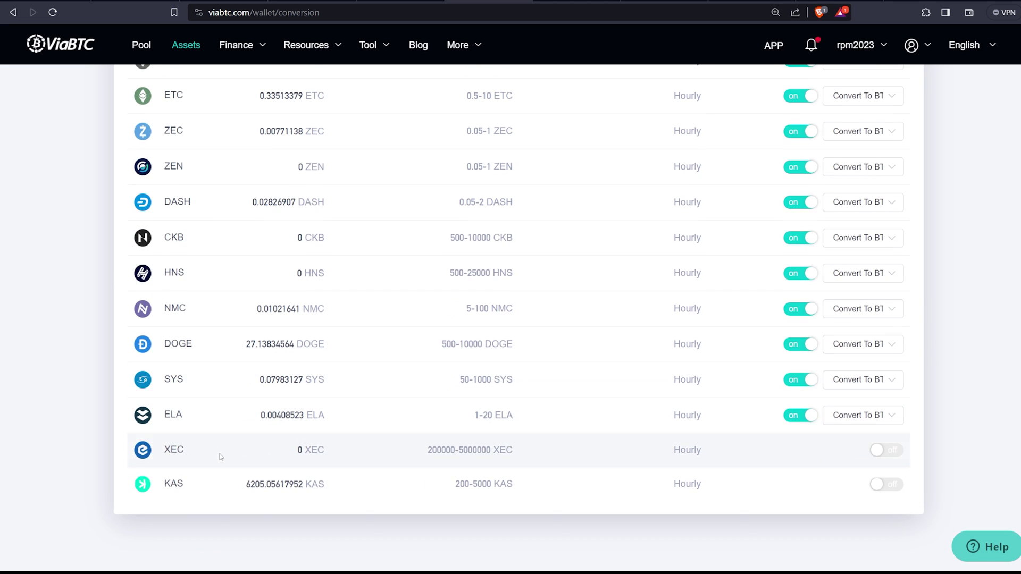
{"action": "scroll", "coordinate": [203, 461], "scroll_direction": "up", "scroll_amount": 3}
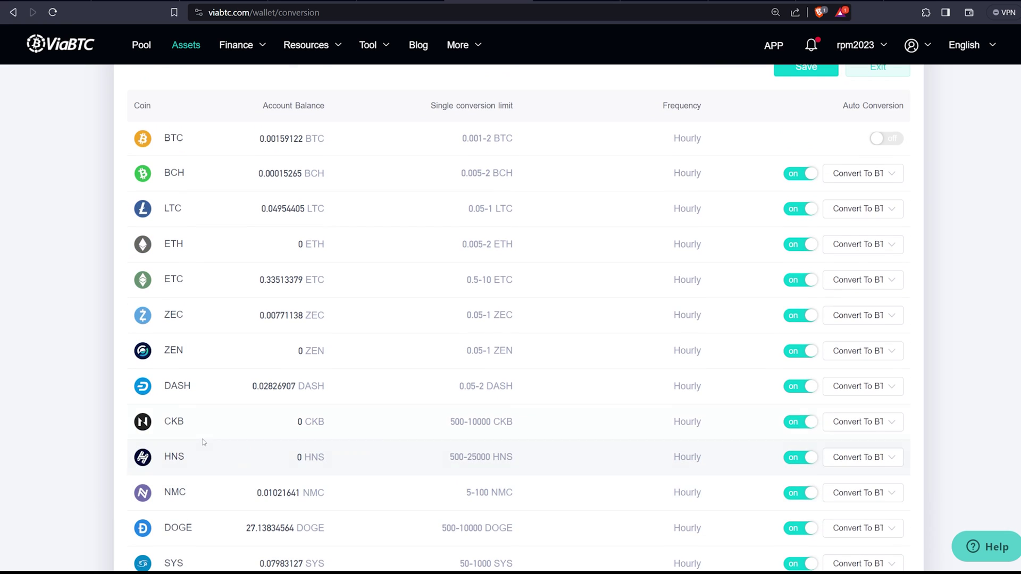
{"action": "scroll", "coordinate": [246, 350], "scroll_direction": "up", "scroll_amount": 3}
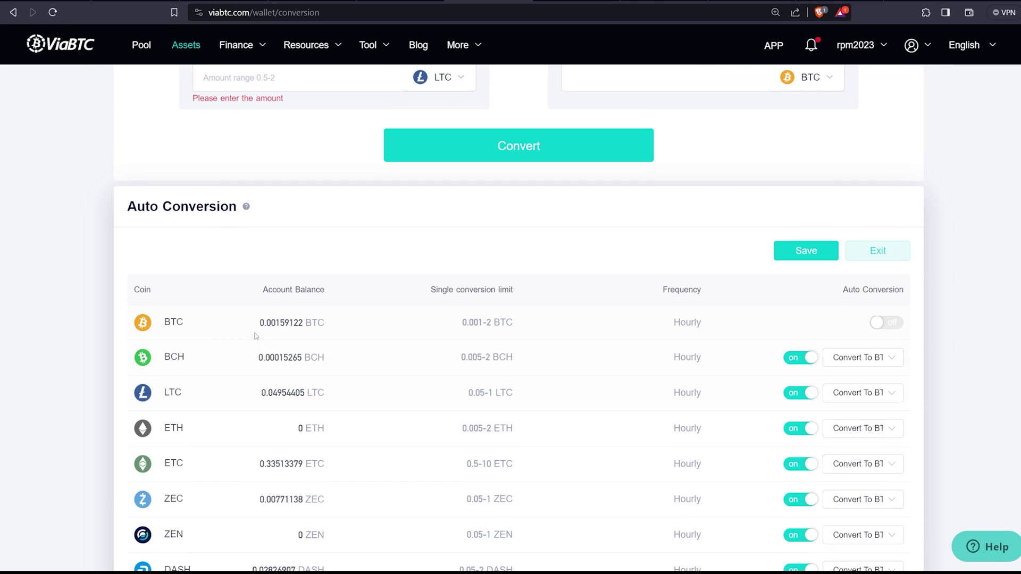
{"action": "key", "text": "alt+Left"}
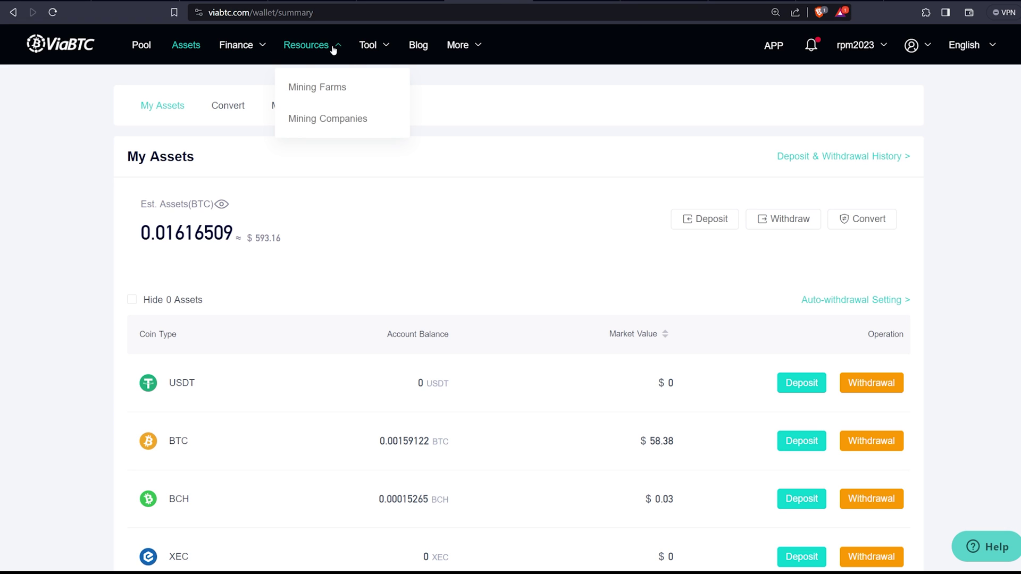
Step: Open the pool Statistics page from the More menu and inspect the BTC 3-Day Luck
{"action": "mouse_move", "coordinate": [379, 53]}
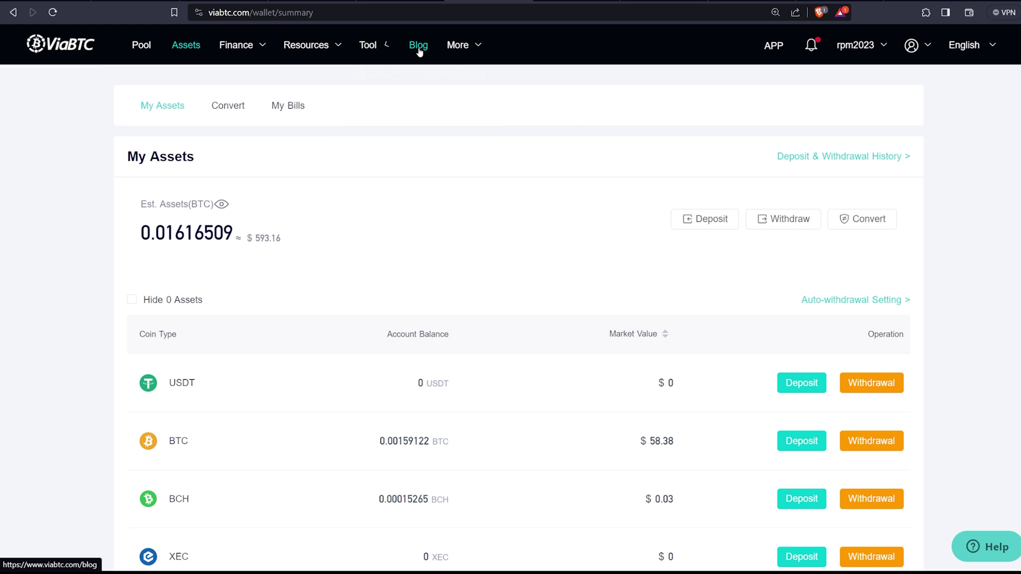
{"action": "mouse_move", "coordinate": [474, 51]}
{"action": "left_click", "coordinate": [471, 87]}
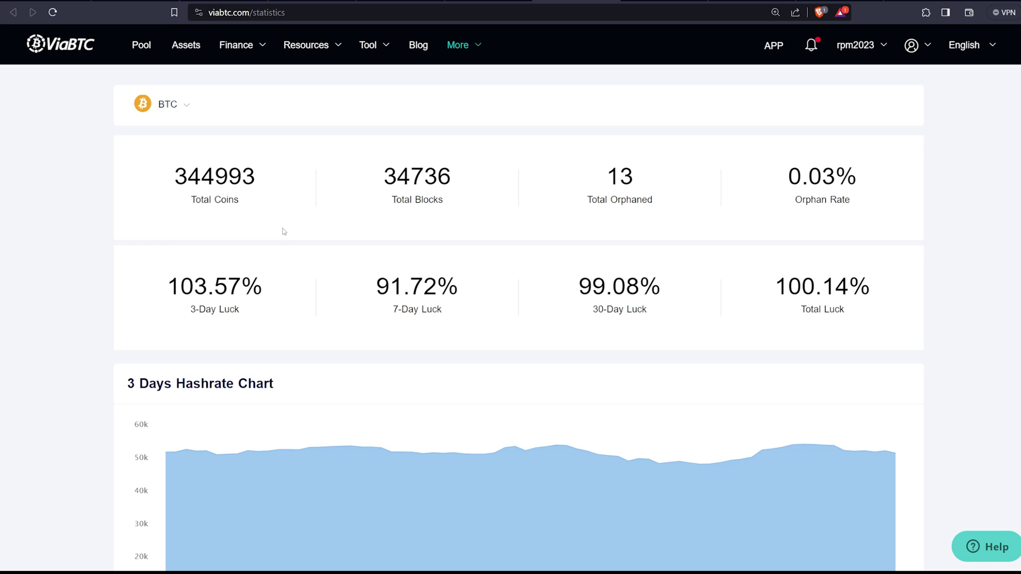
{"action": "left_click_drag", "start_coordinate": [183, 290], "coordinate": [317, 299]}
{"action": "left_click", "coordinate": [258, 325]}
Step: Switch the statistics to LTC, showing 239690 blocks, 0.02% orphan rate and 99.49% luck
{"action": "left_click", "coordinate": [183, 108]}
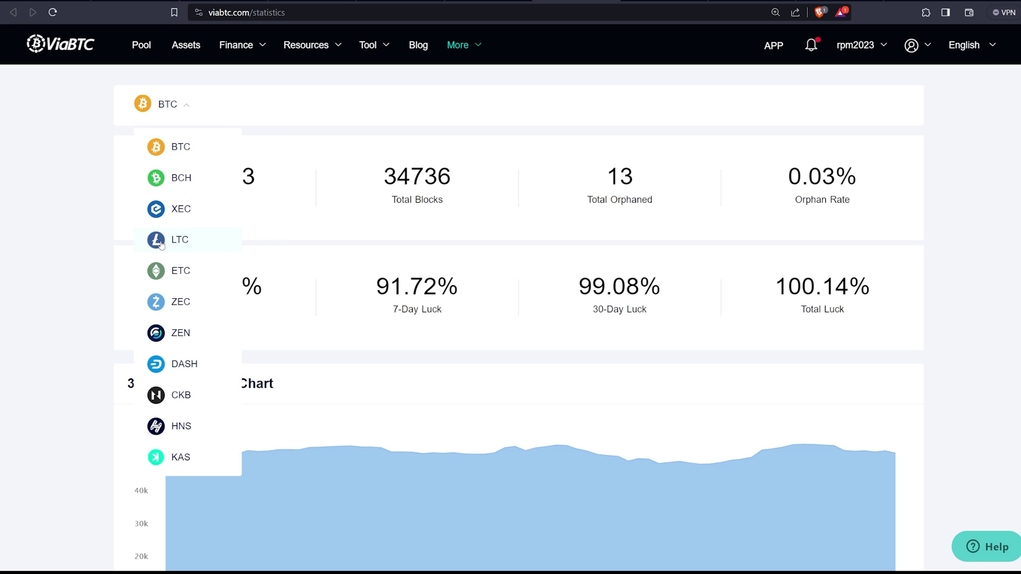
{"action": "left_click", "coordinate": [177, 238]}
{"action": "left_click_drag", "start_coordinate": [210, 246], "coordinate": [173, 91]}
{"action": "left_click", "coordinate": [168, 103]}
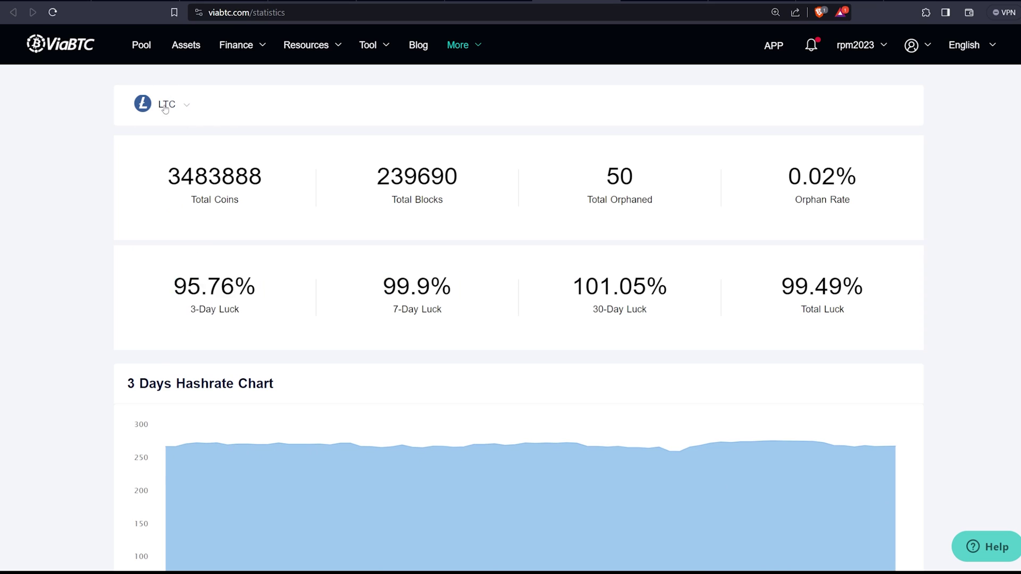
{"action": "left_click", "coordinate": [180, 106]}
{"action": "left_click", "coordinate": [180, 106]}
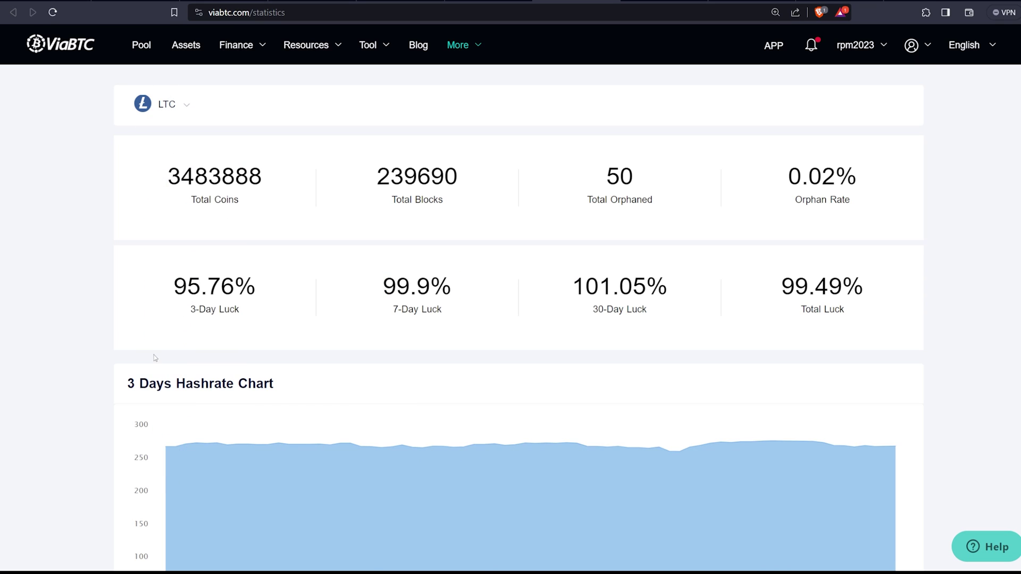